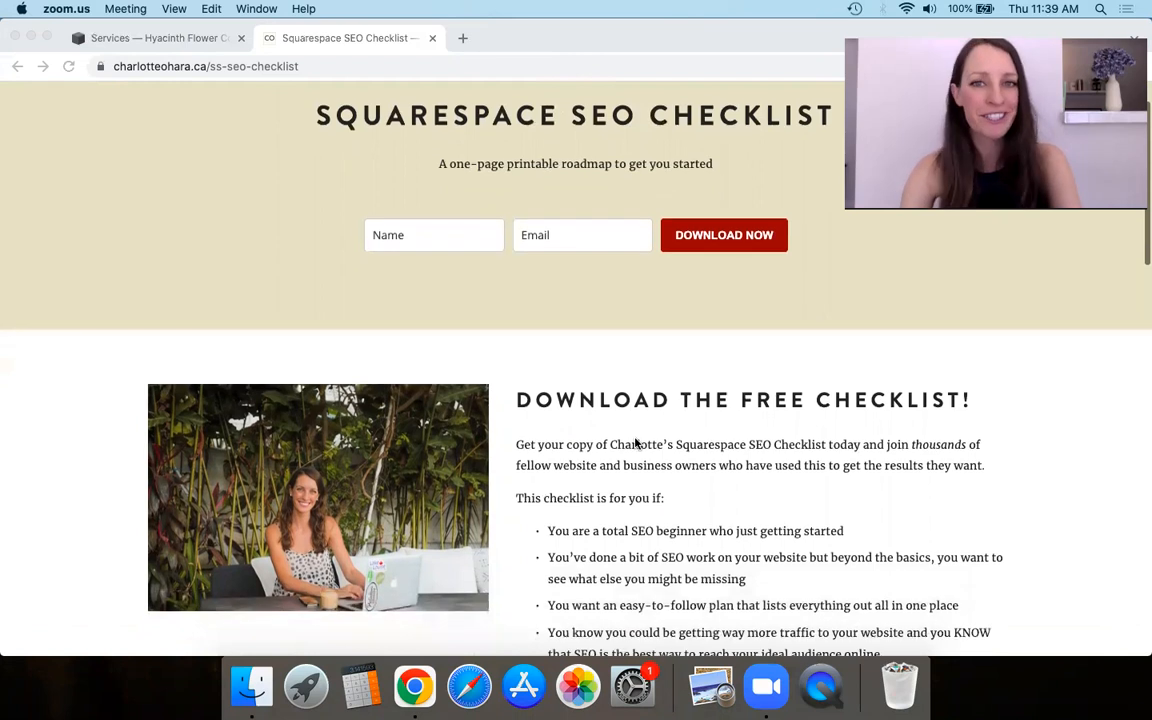
Step: Look through the free Squarespace SEO Checklist download page, including its description and the author's introduction
scroll(635, 443, "down", 3)
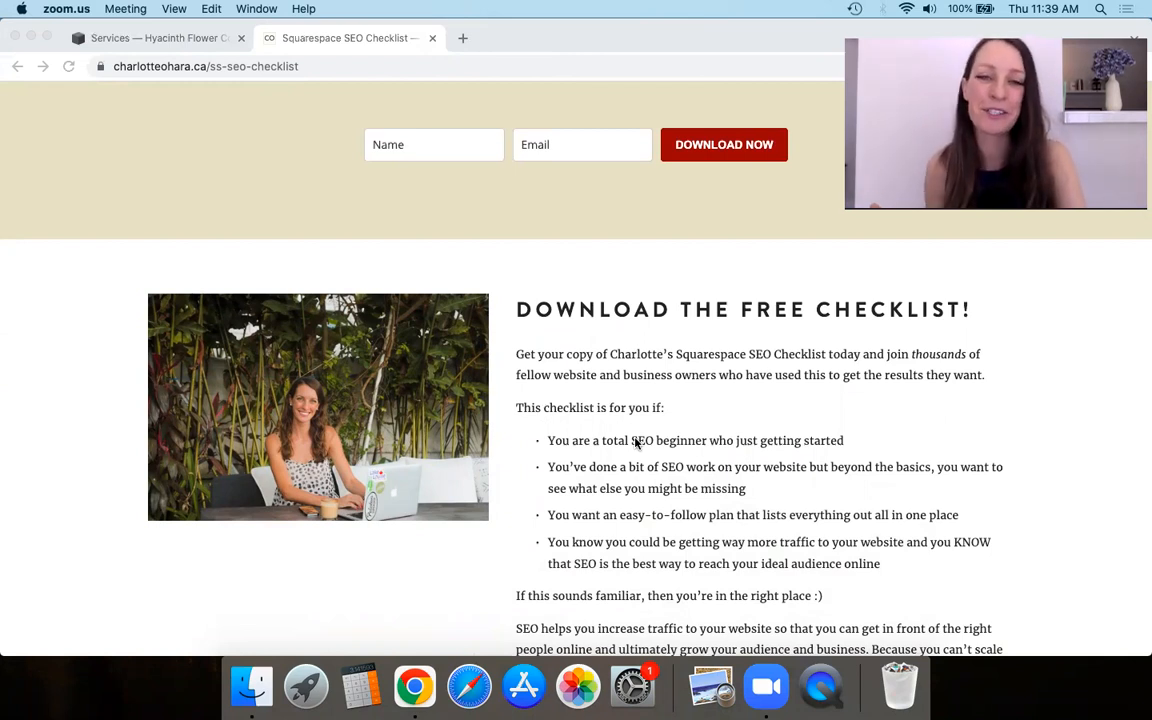
scroll(636, 443, "down", 5)
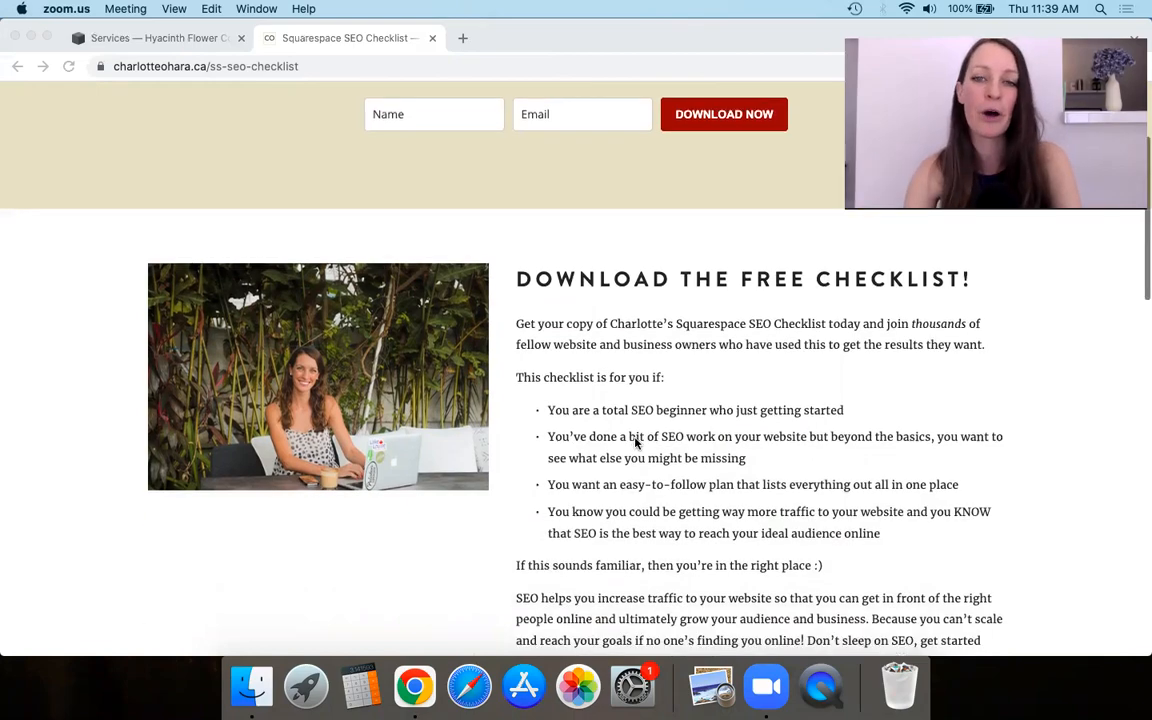
scroll(636, 443, "down", 10)
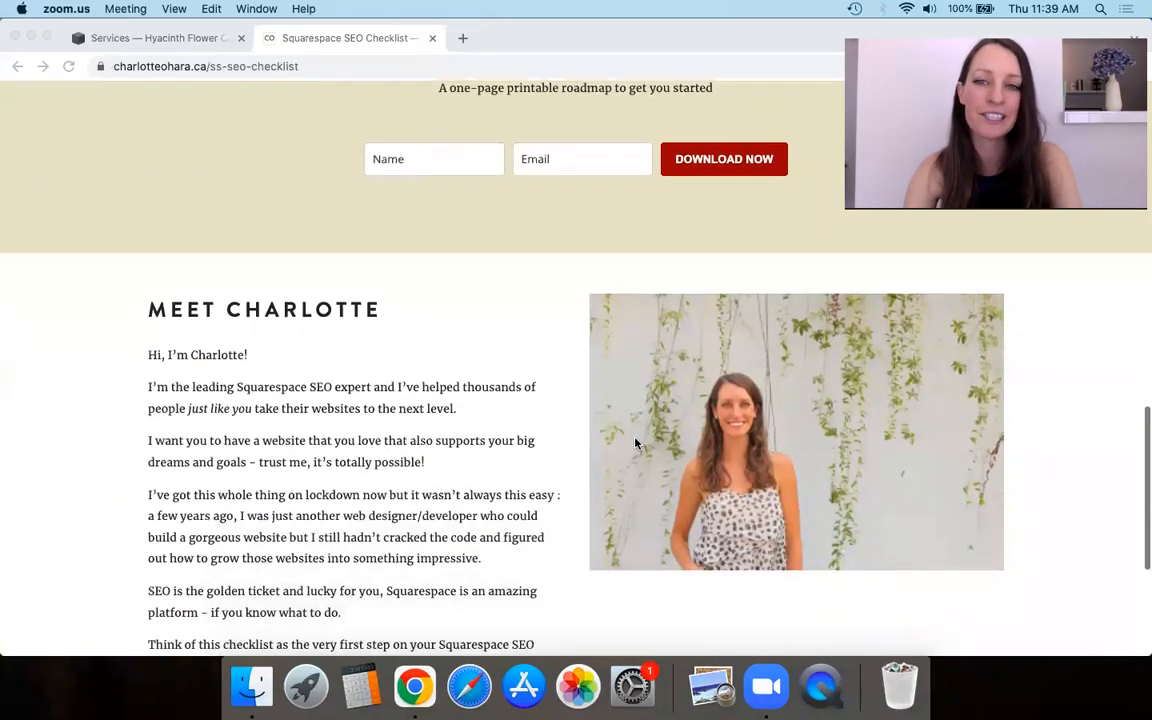
scroll(352, 342, "up", 10)
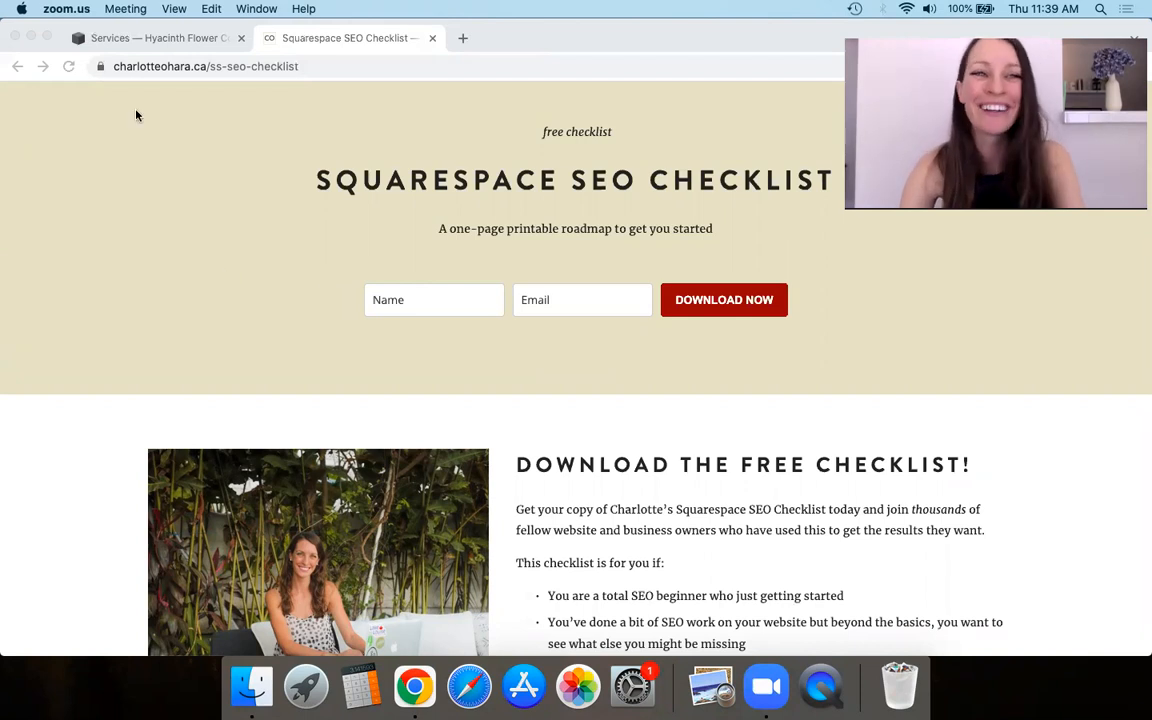
Step: Show the Hyacinth Flower Co. Services page in full-page view and review its three service sections with placeholder images
left_click(150, 38)
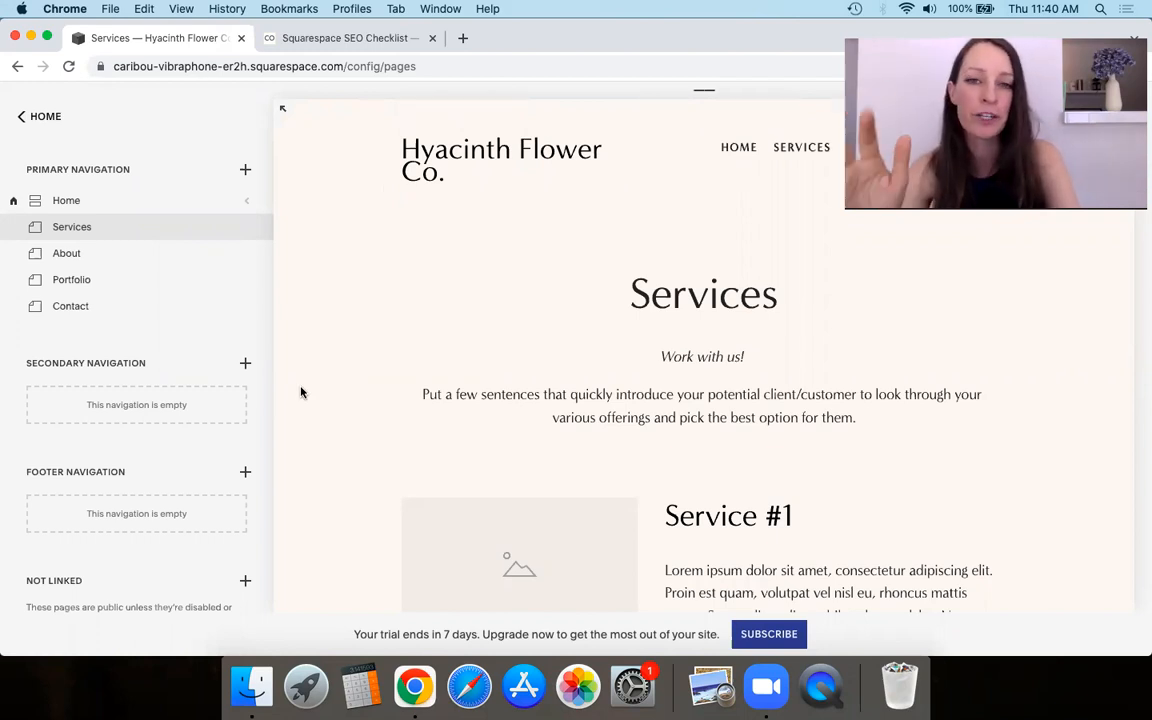
left_click(280, 110)
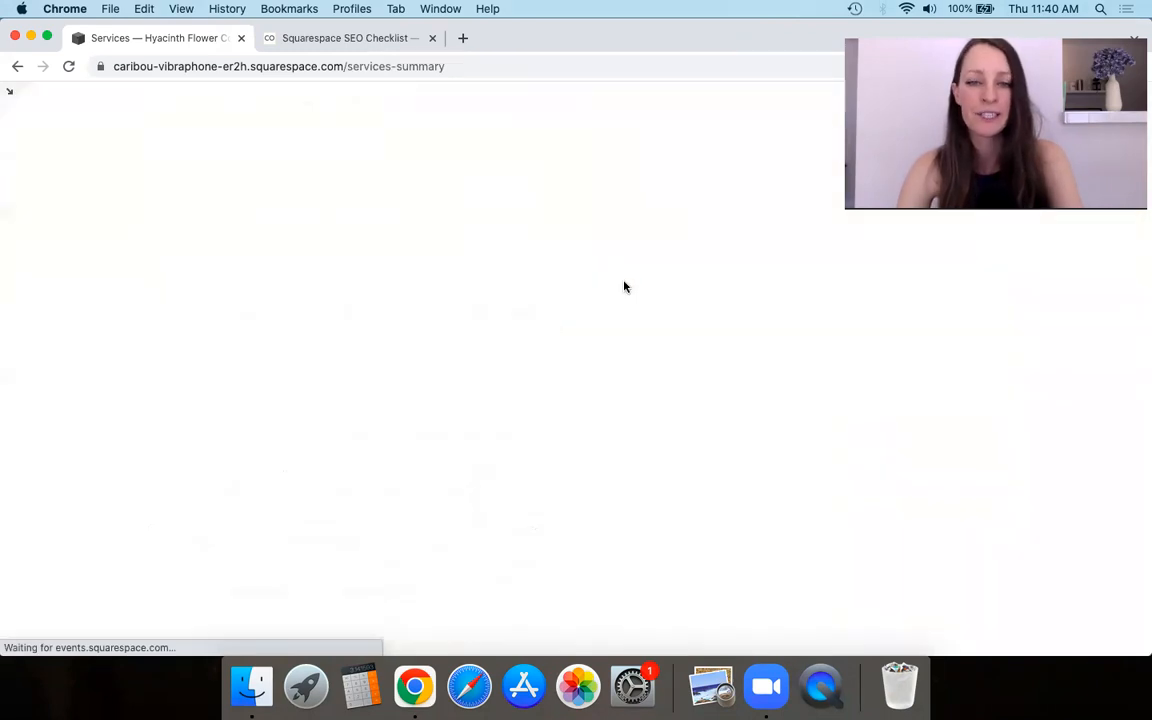
scroll(549, 367, "down", 1)
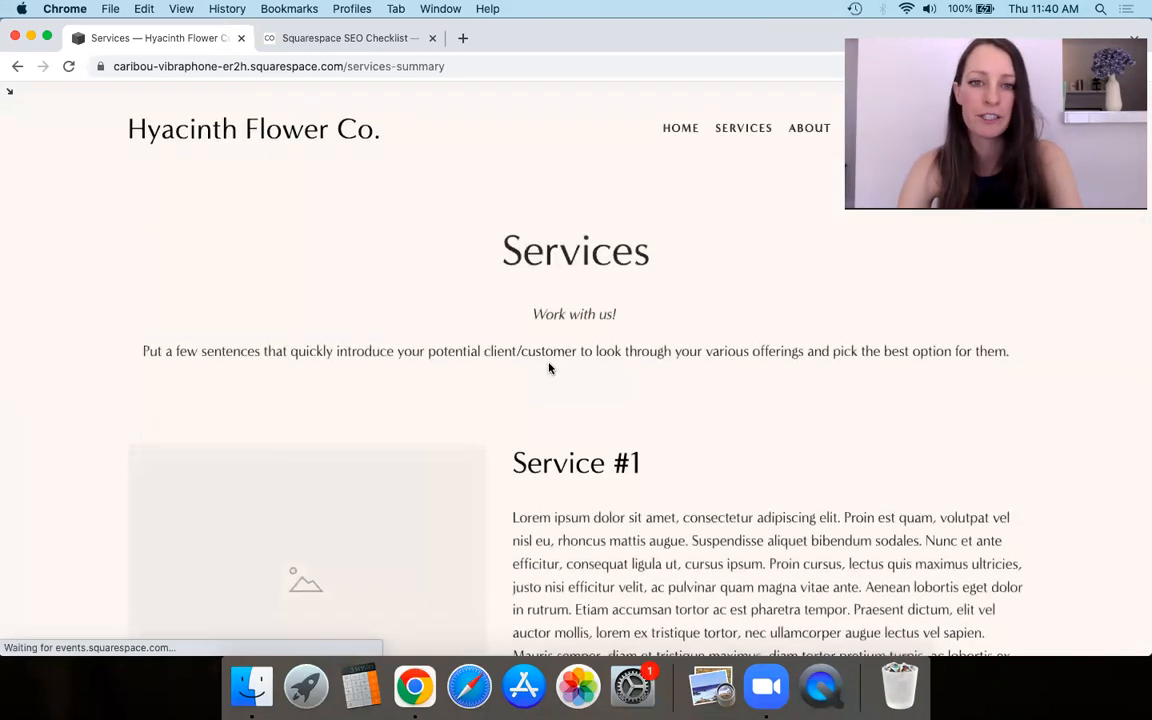
scroll(522, 365, "down", 4)
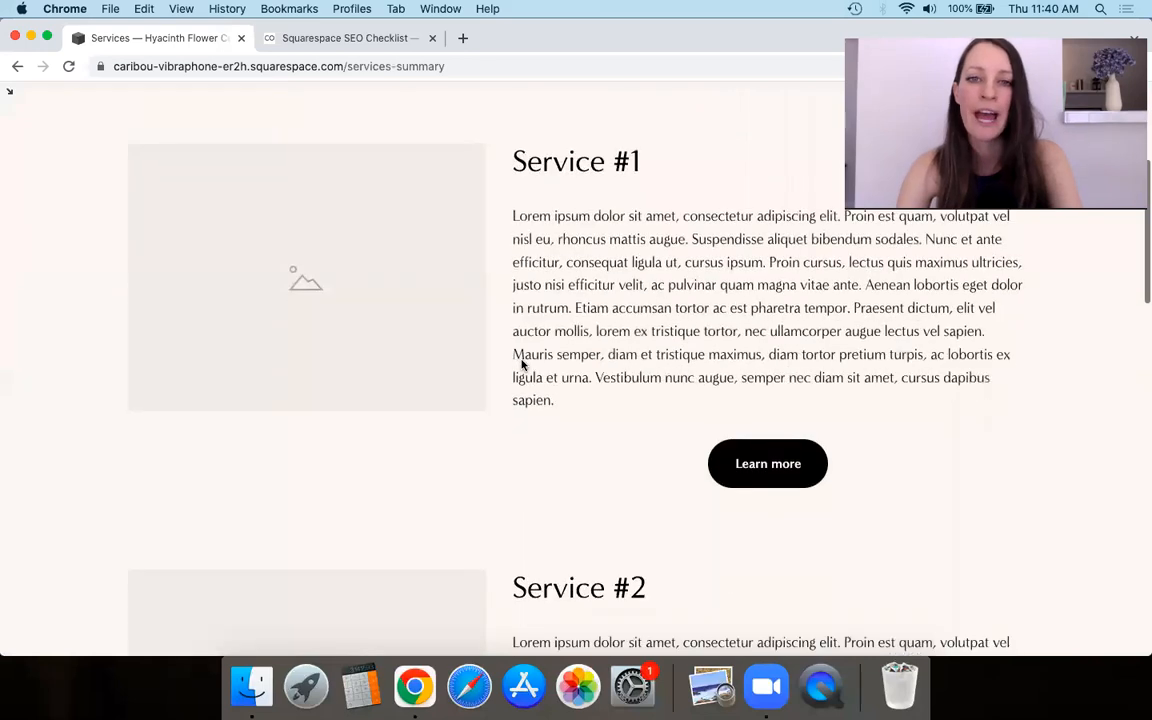
scroll(522, 365, "up", 1)
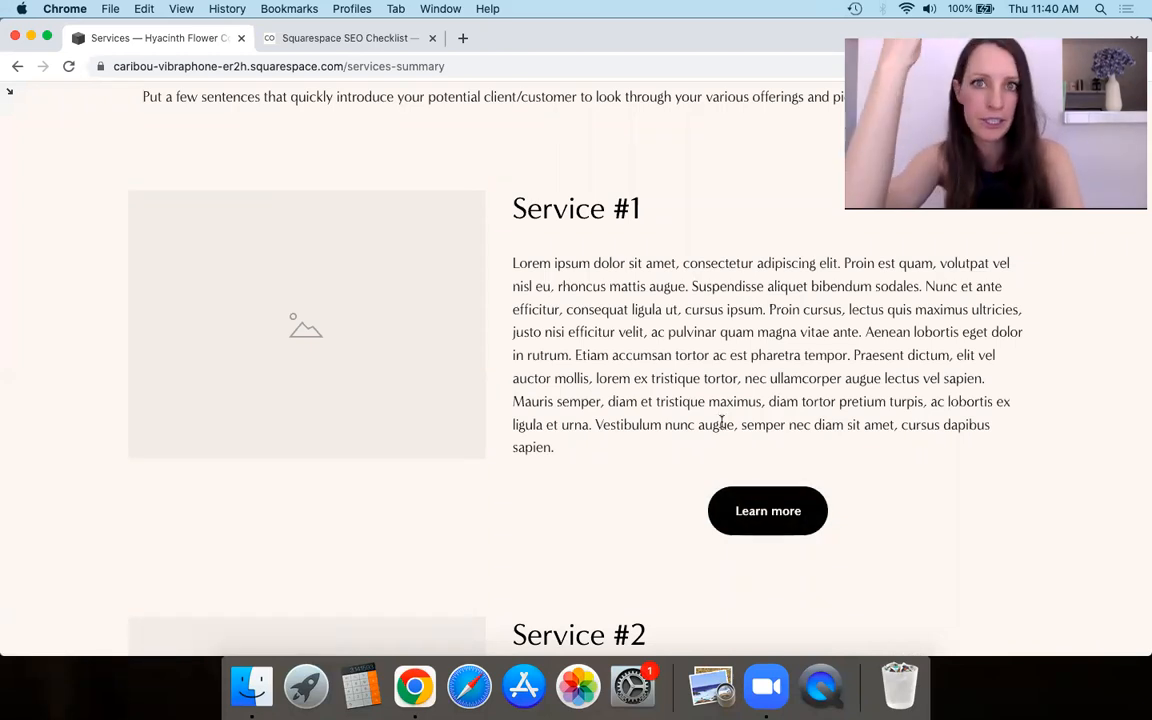
scroll(524, 374, "down", 5)
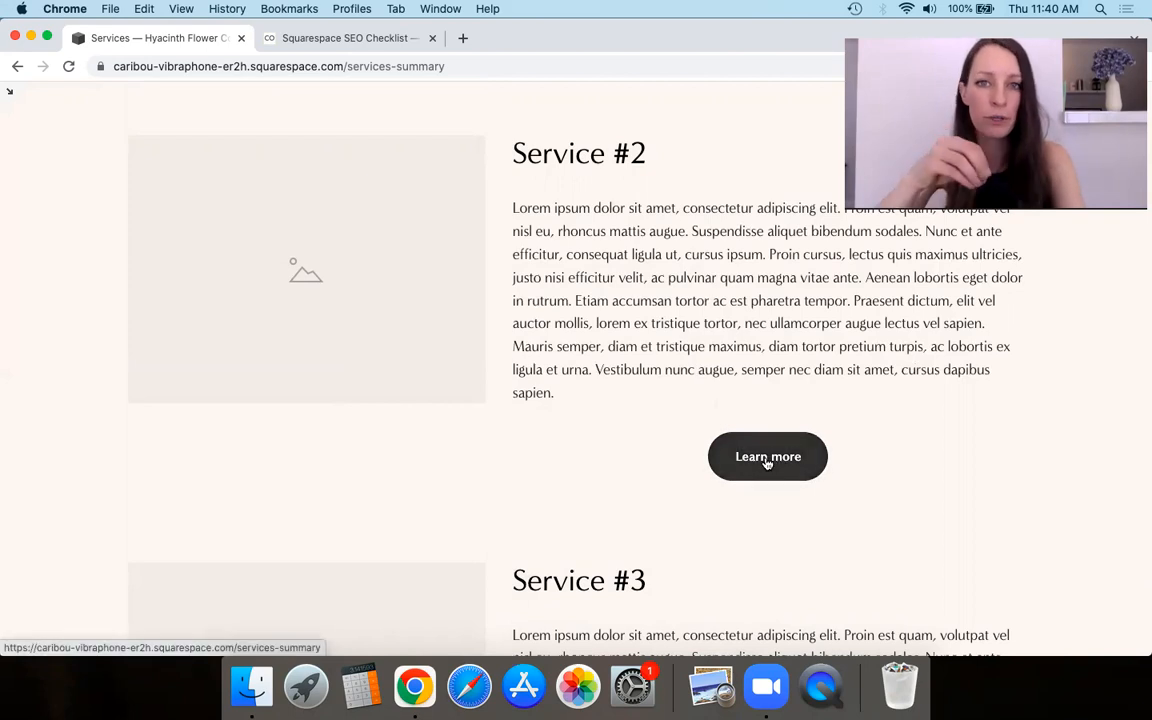
scroll(767, 462, "down", 5)
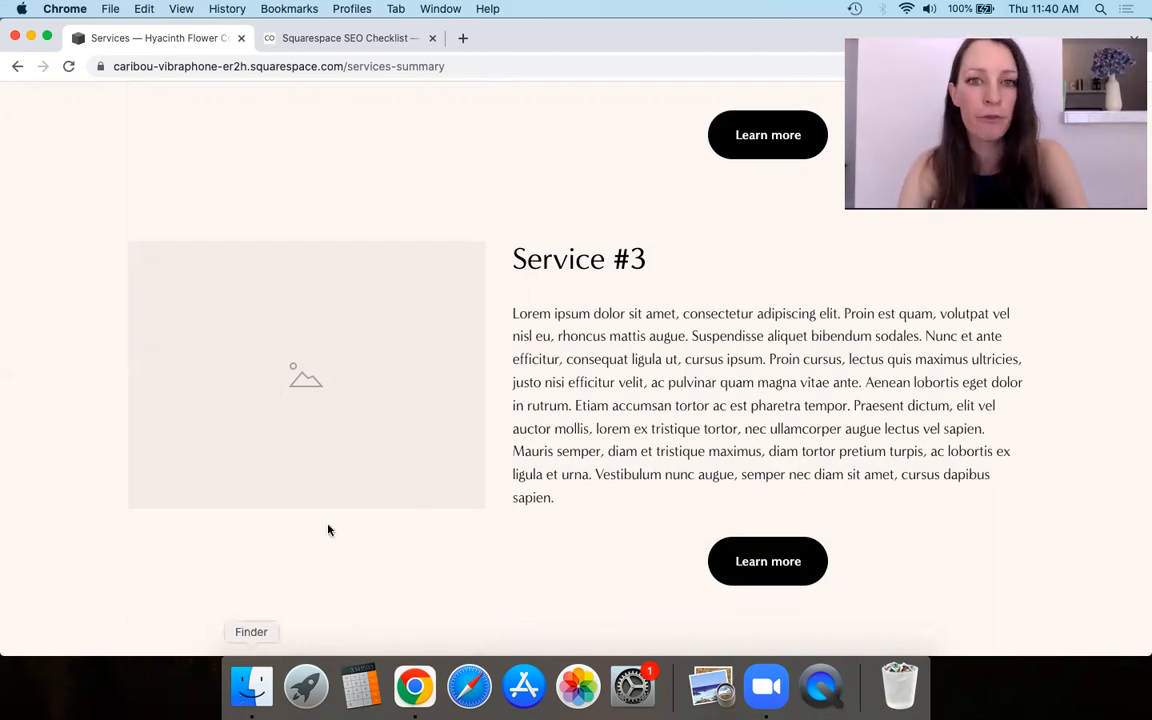
scroll(330, 520, "up", 10)
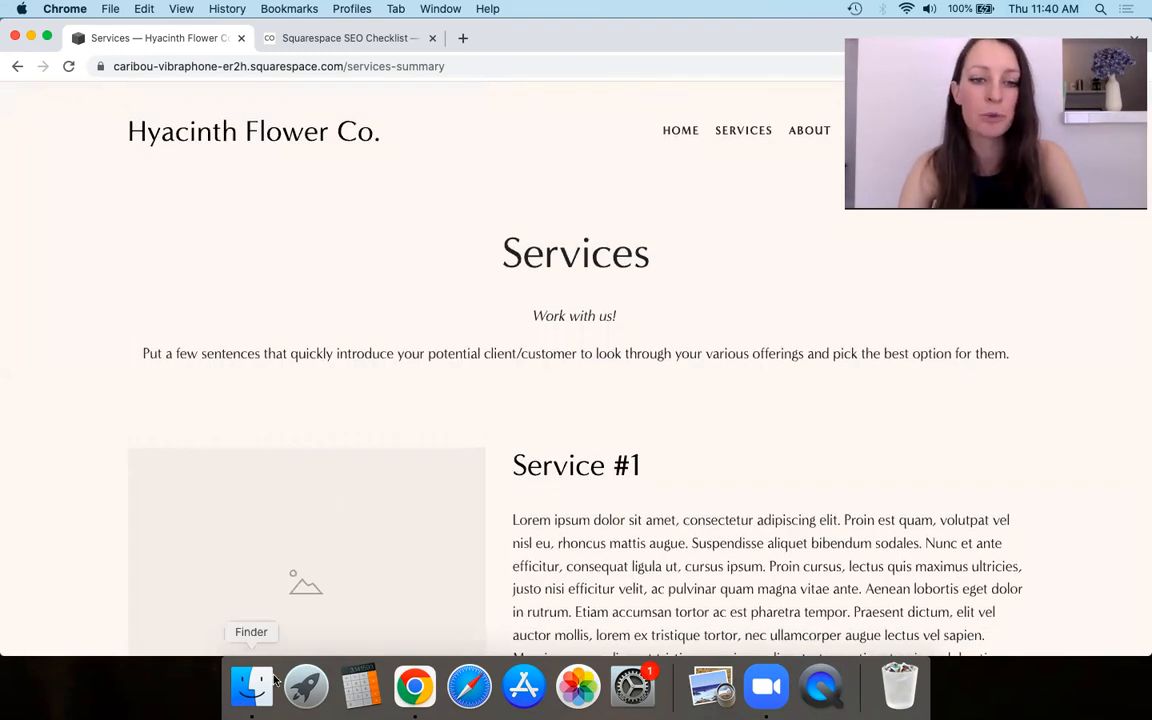
Step: Switch to Finder and preview the three Unsplash bouquet images on the Desktop, closing the previews when done
left_click(252, 685)
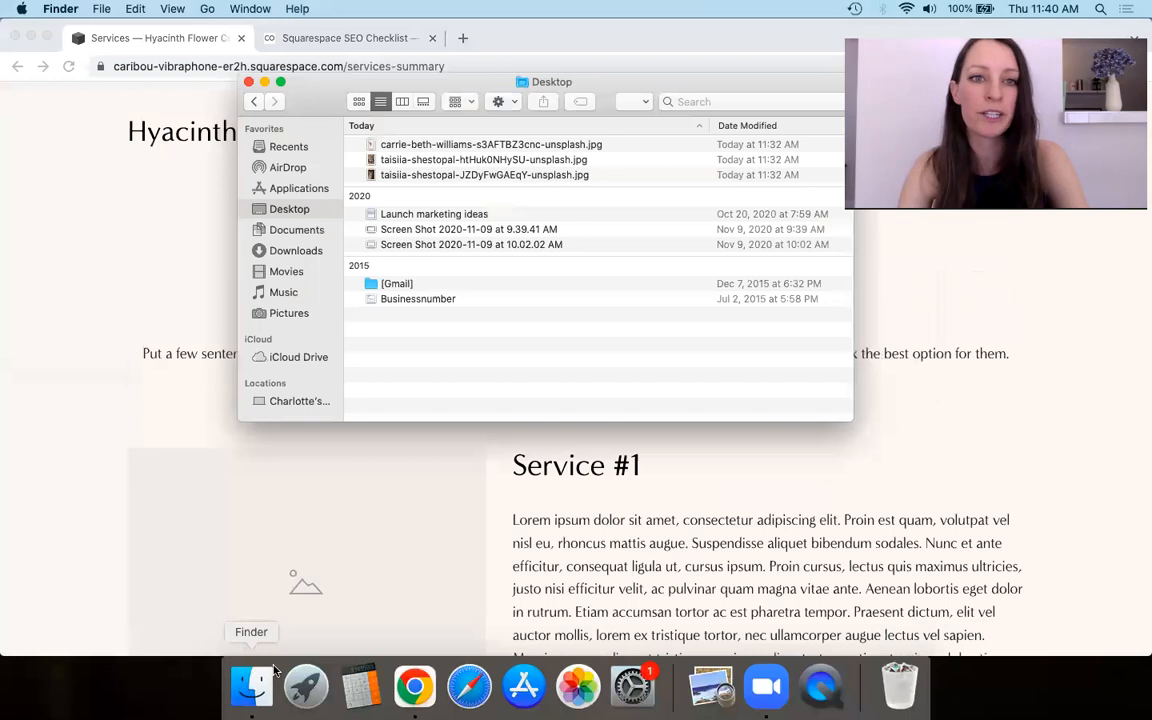
double_click(430, 146)
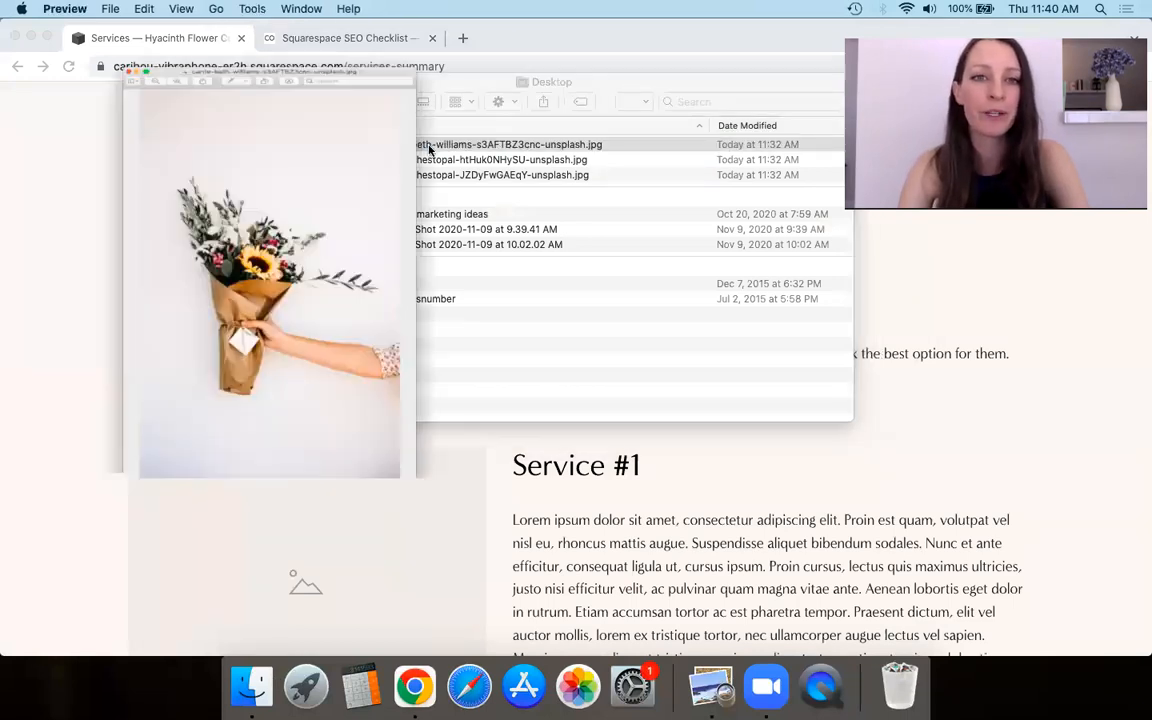
double_click(476, 160)
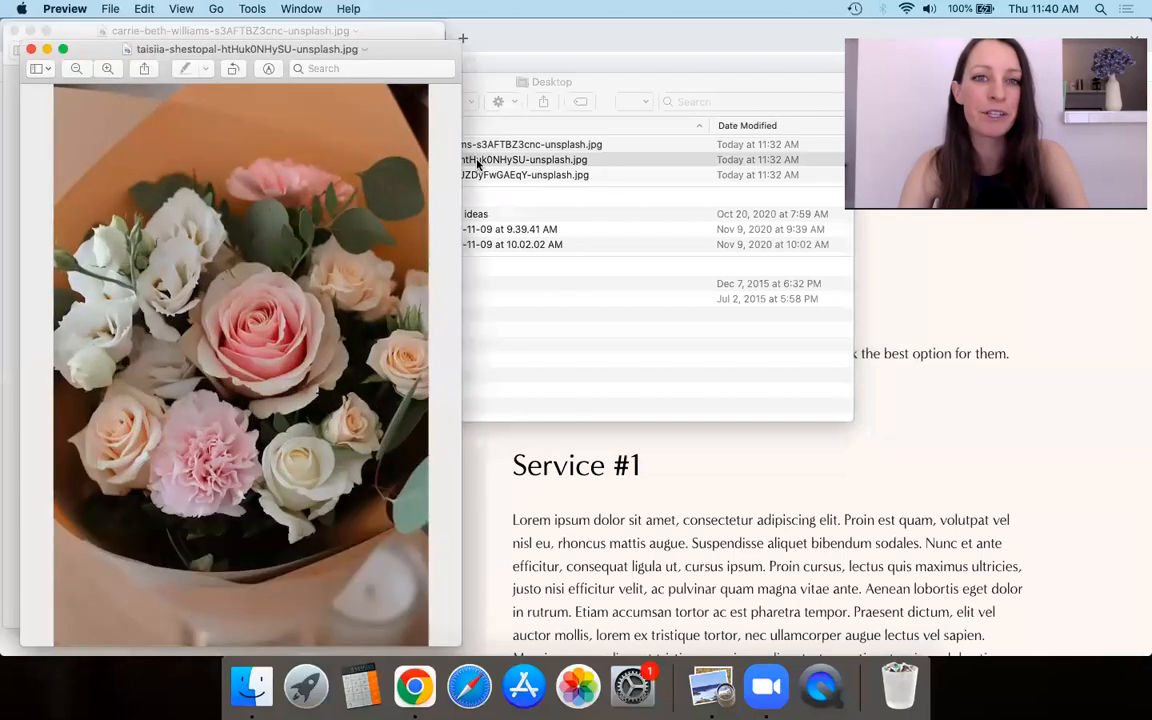
double_click(512, 176)
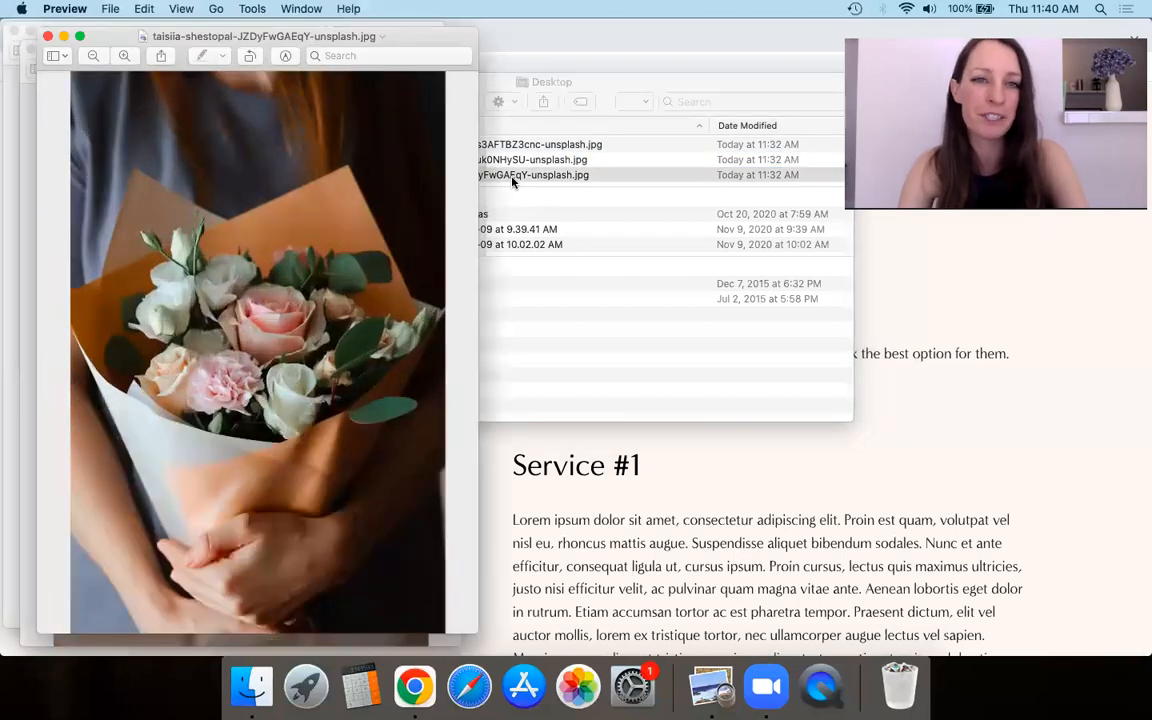
left_click(548, 78)
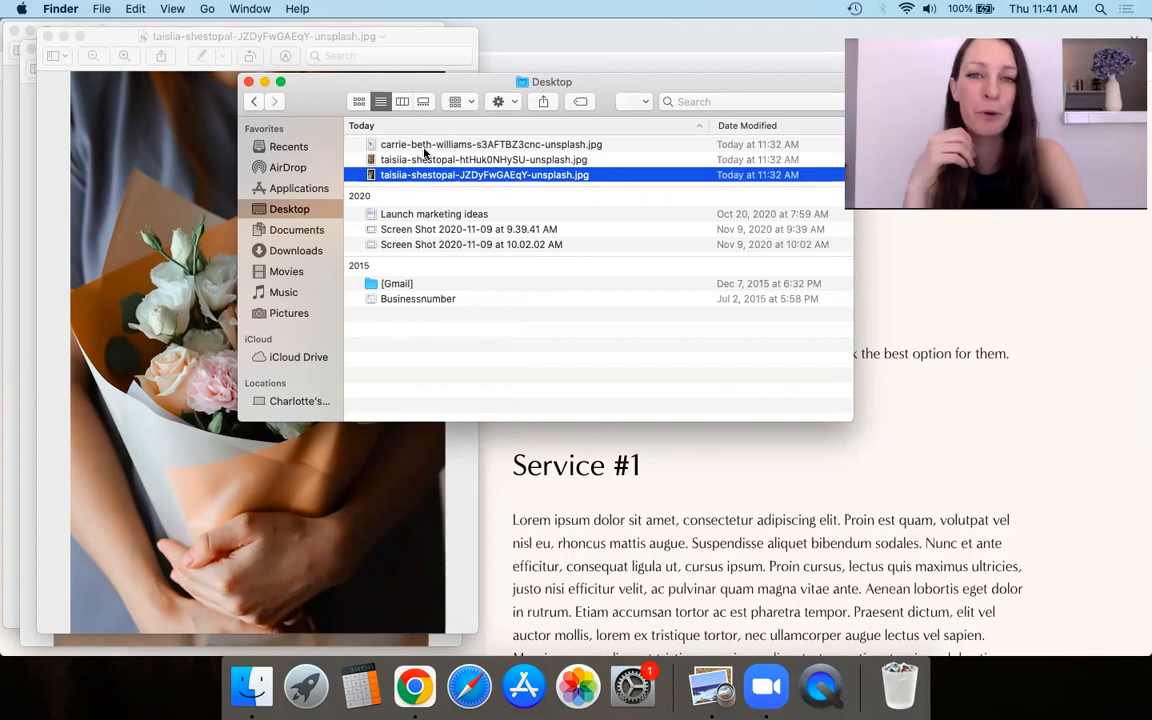
left_click(47, 37)
left_click(31, 49)
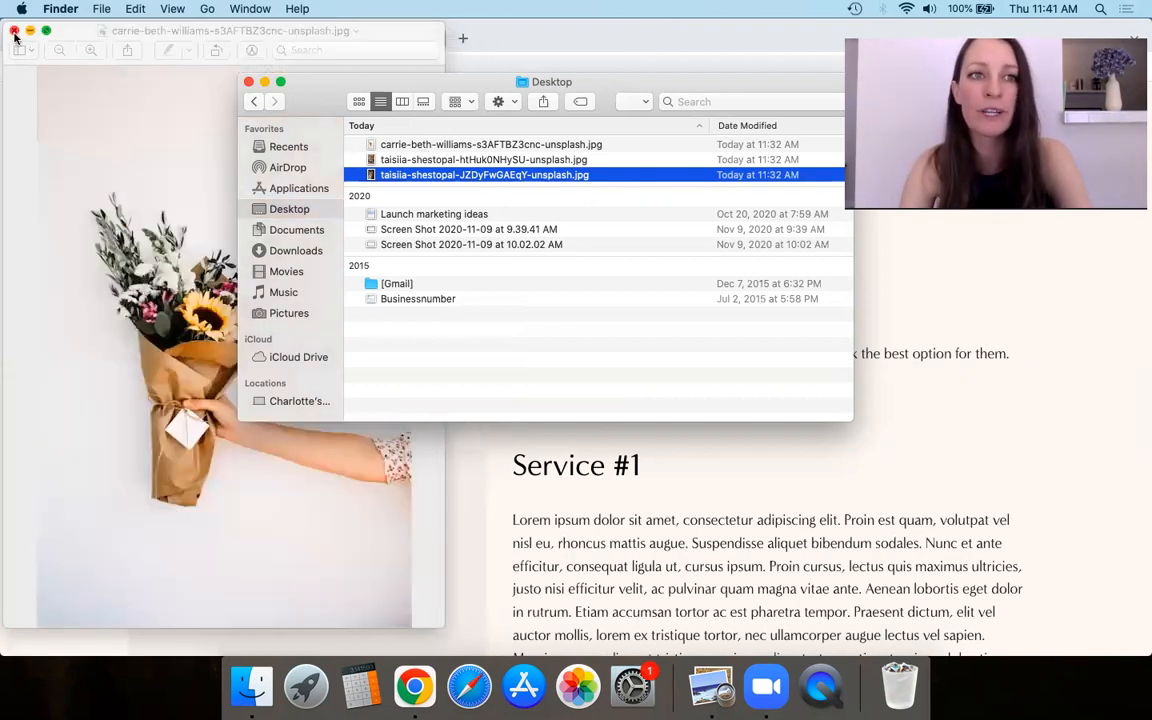
left_click(15, 31)
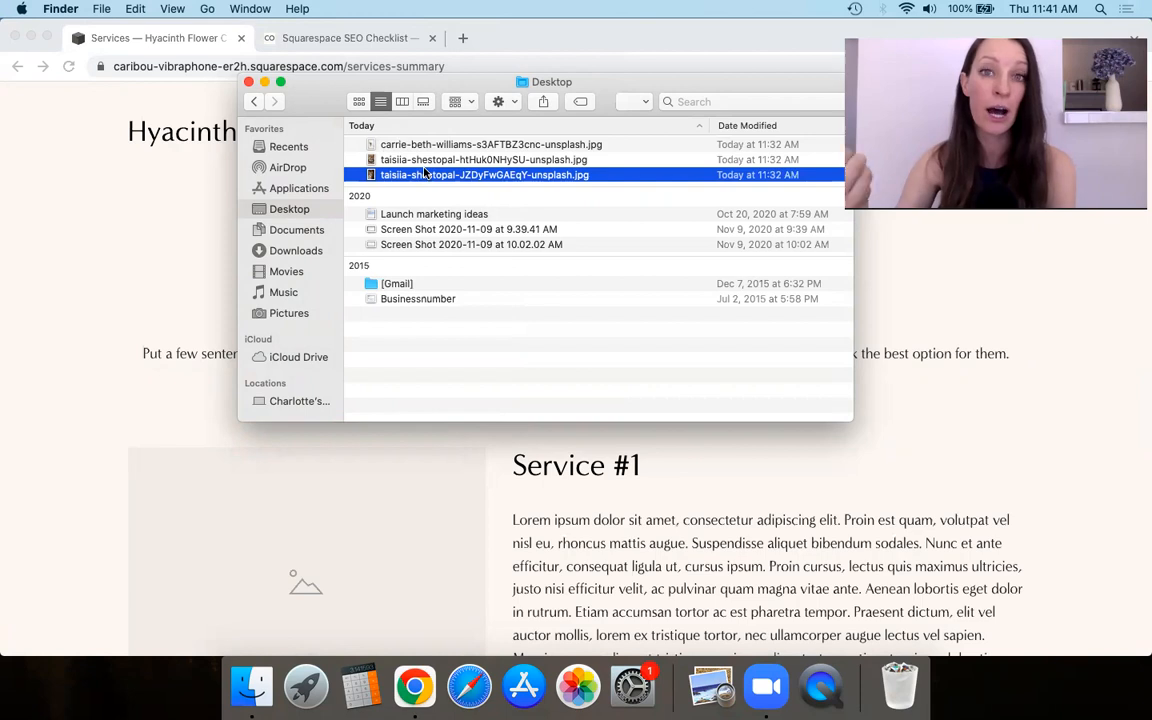
Step: Rename the sunflower bouquet image on the Desktop as "Hyacinth Flower Company | Las Vegas Floral Shop | Wedding flowers.jpg"
left_click(386, 144)
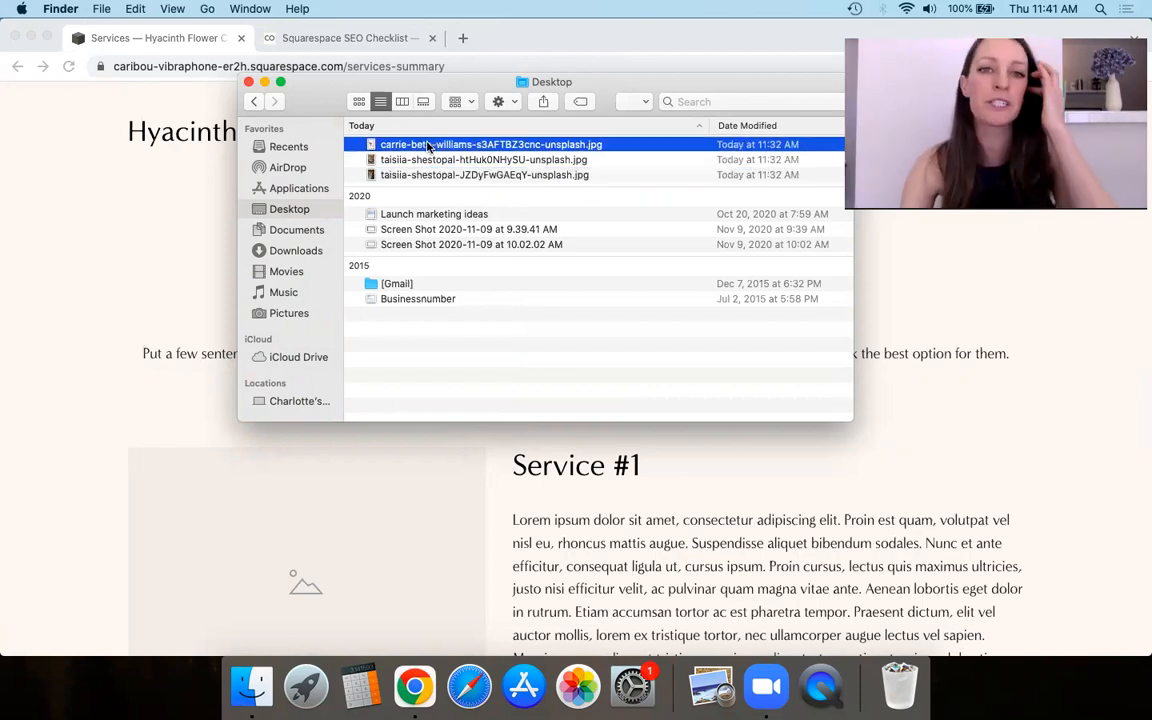
left_click_drag(480, 110, 493, 212)
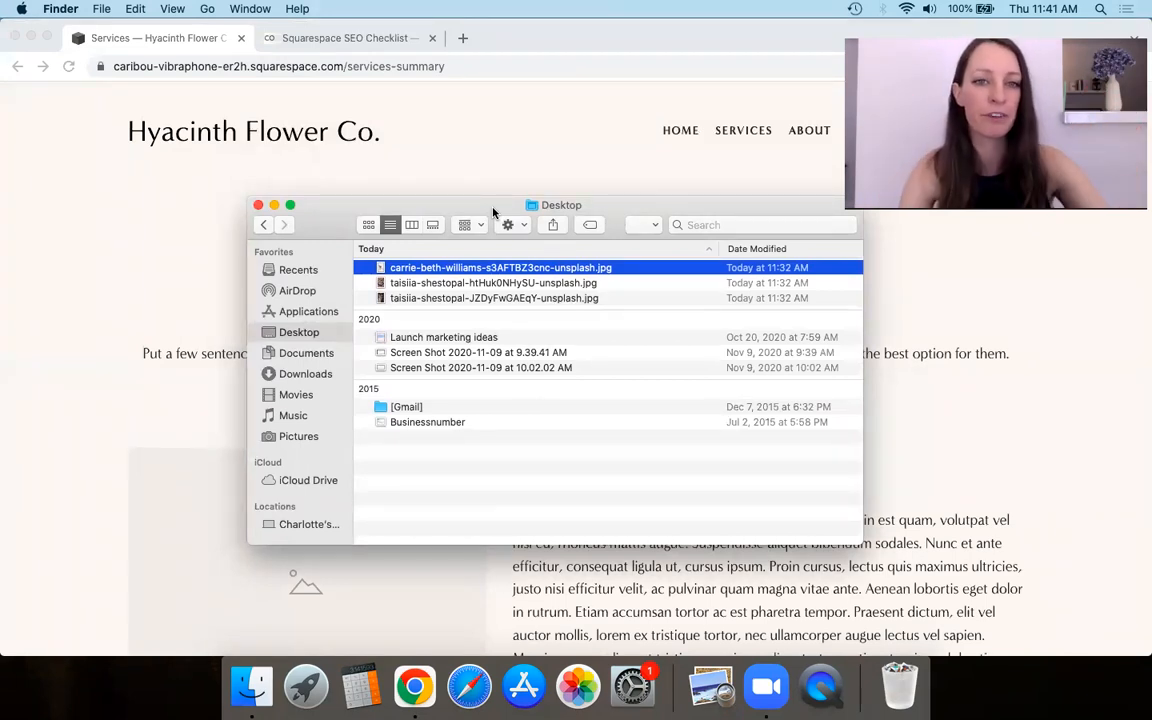
left_click(459, 268)
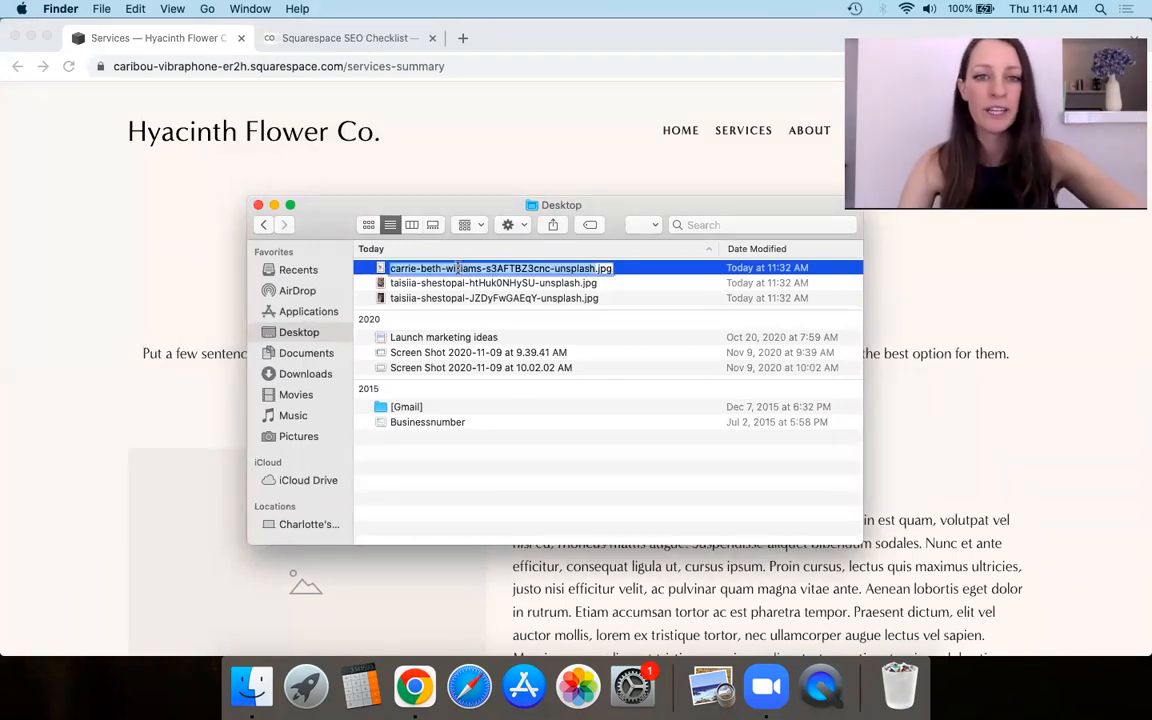
type("Hyacinth")
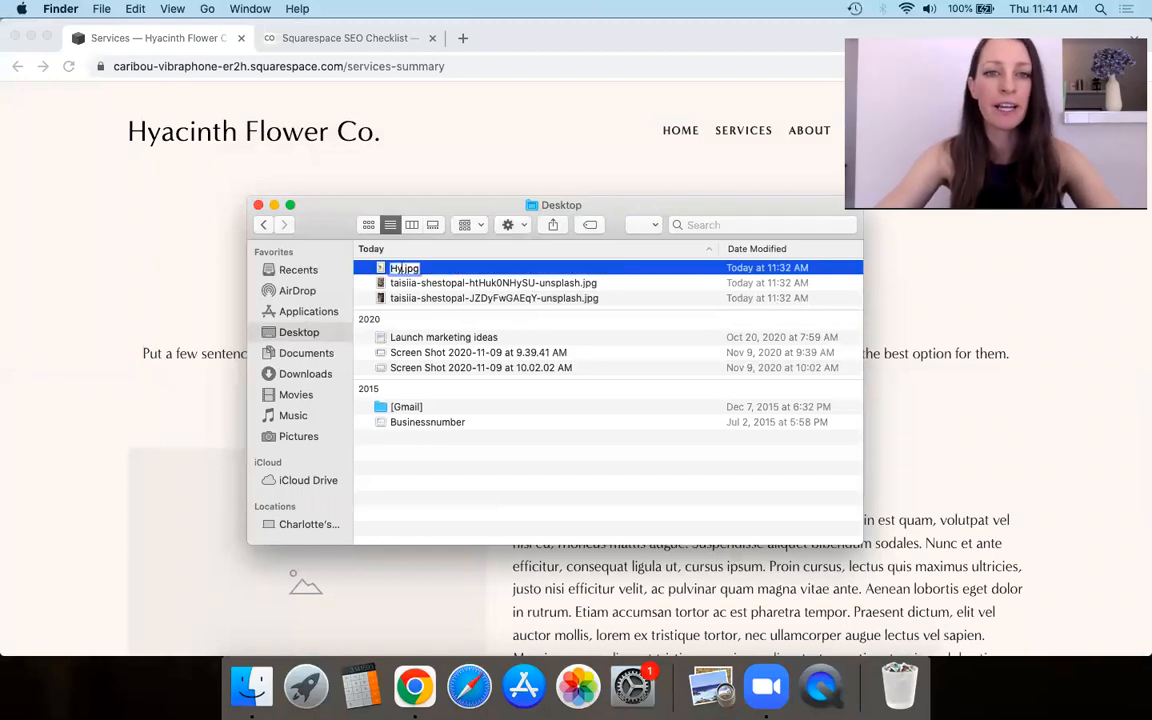
type(" Flower Com")
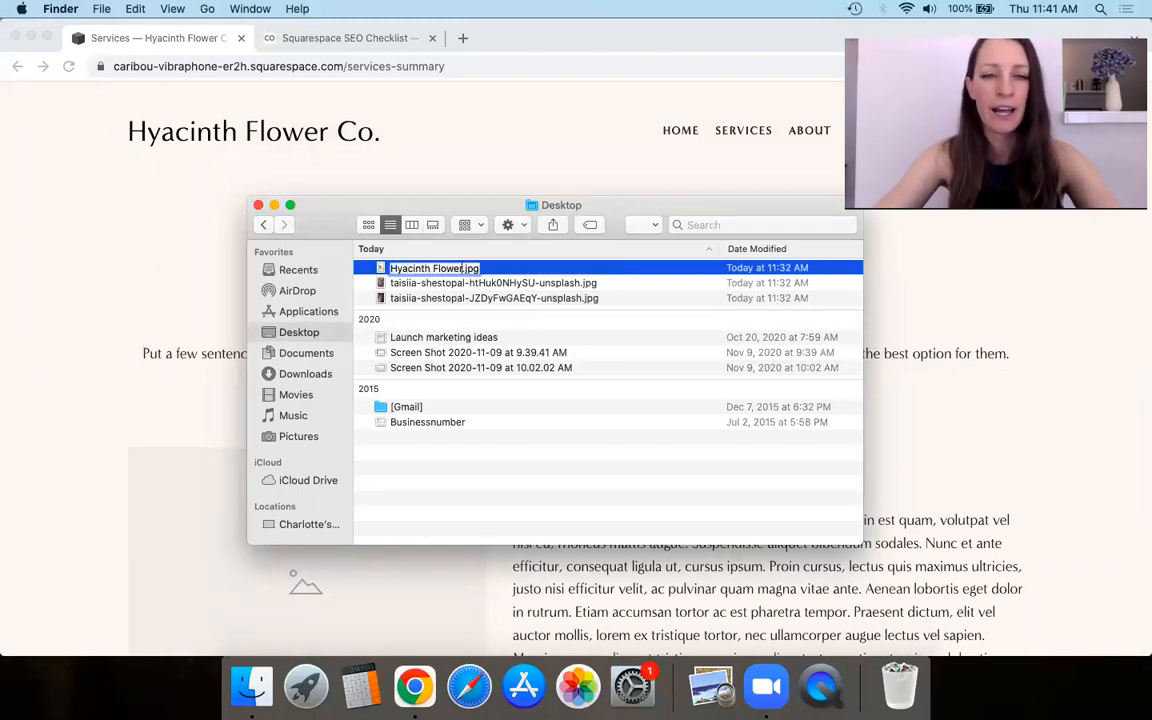
type("pany |")
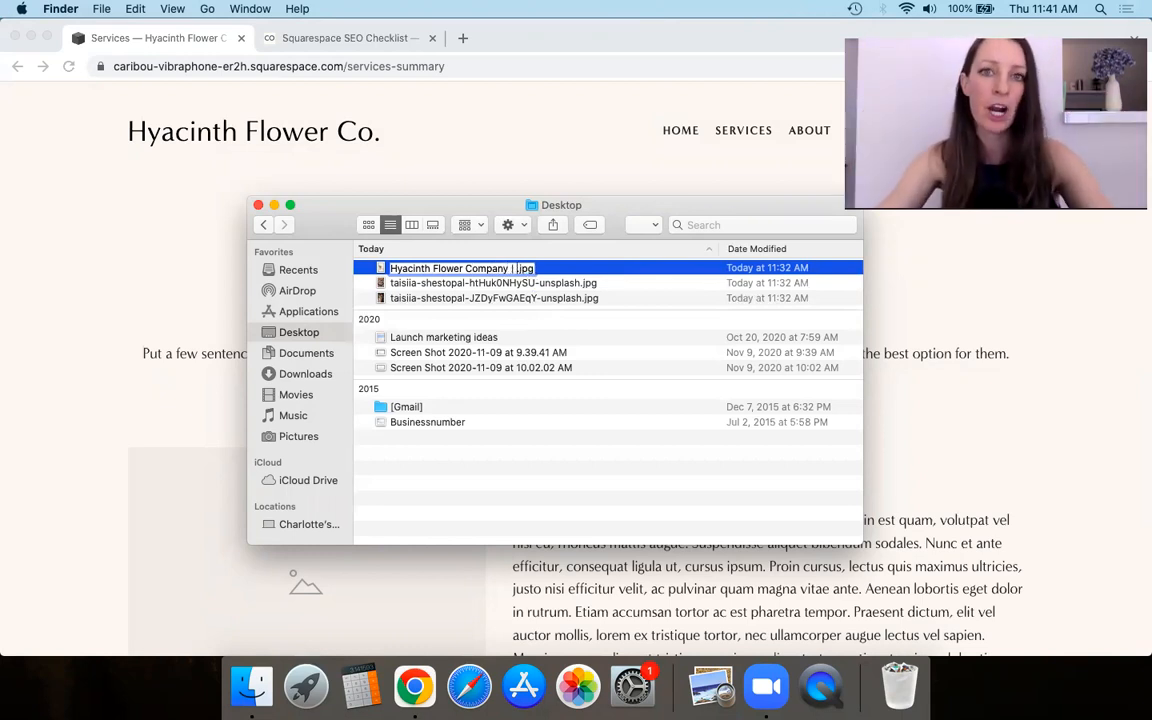
type("Las Vegas Floral Shop |")
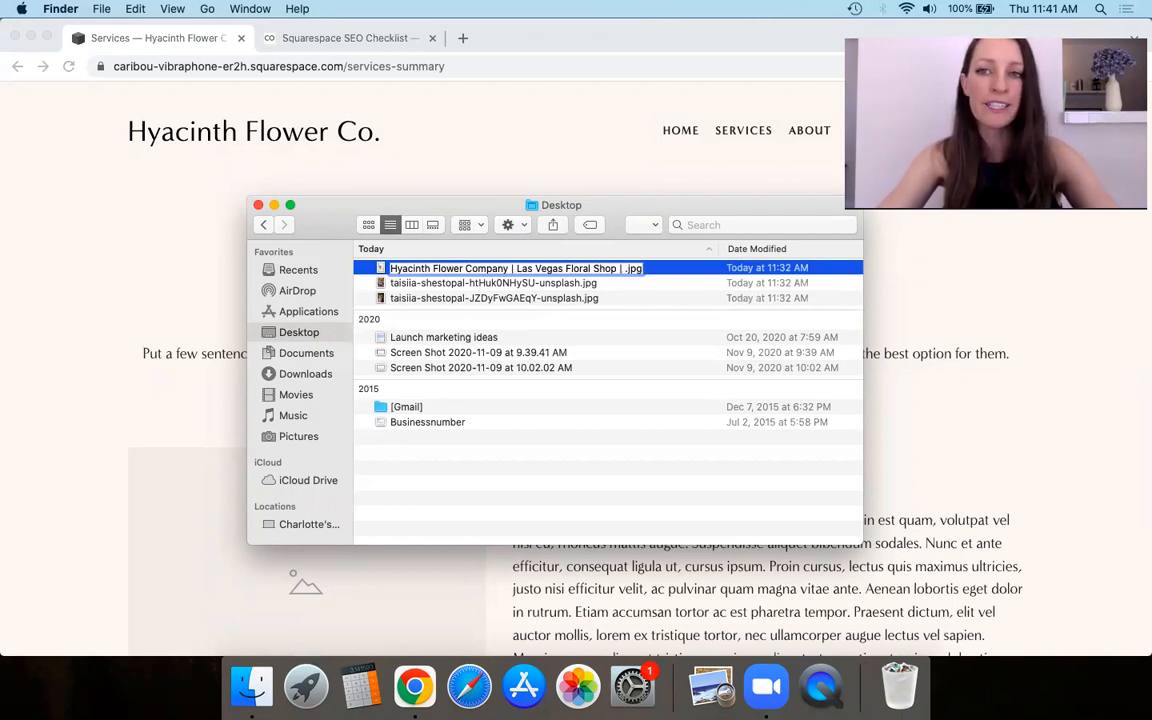
type("Wedding flowers")
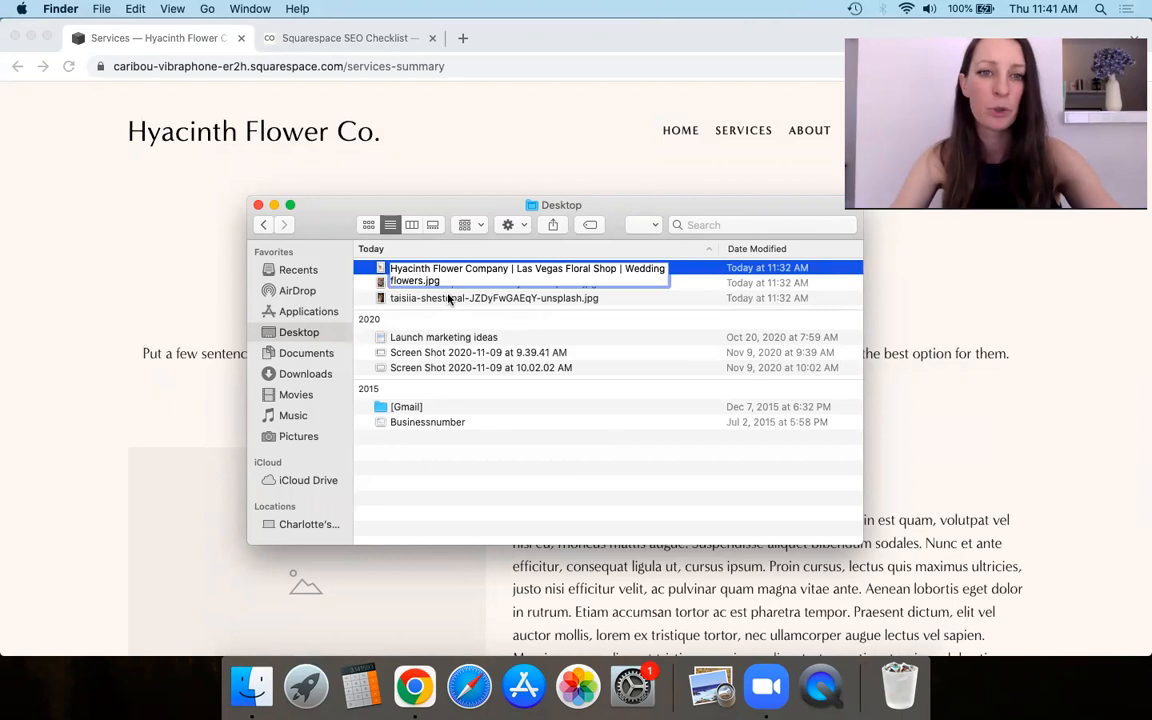
left_click(446, 299)
left_click(449, 269)
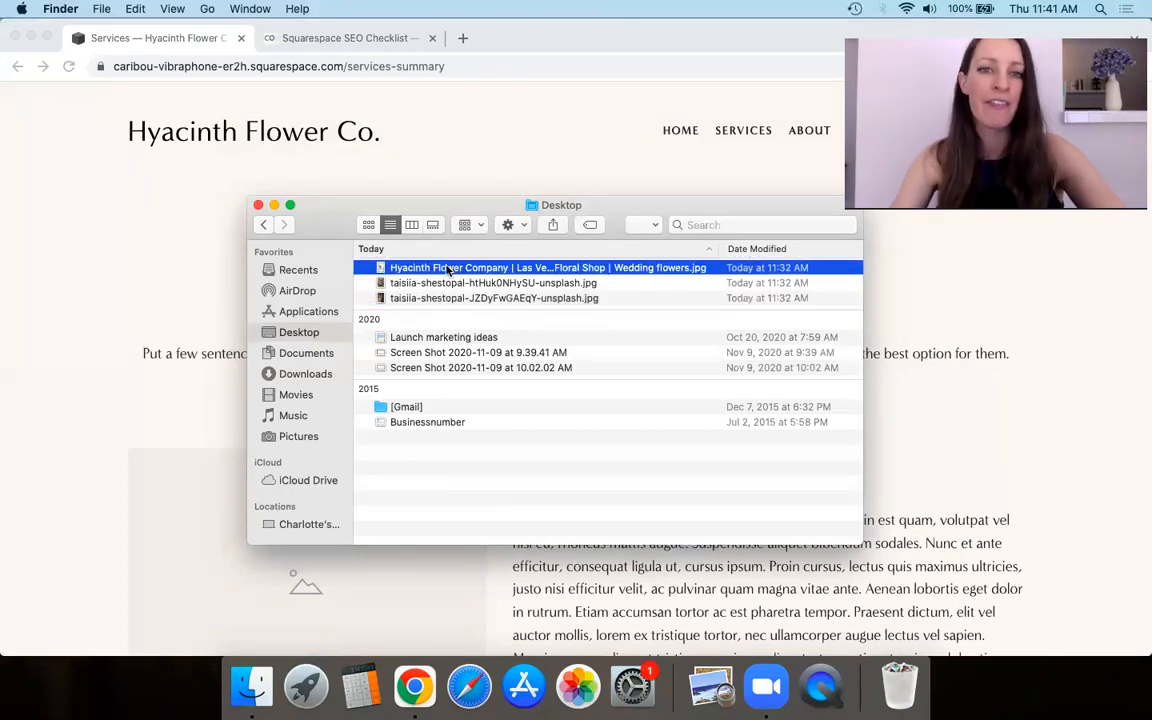
Step: Preview the renamed wedding flowers image and the second bouquet image in the Desktop list, closing both previews
double_click(449, 269)
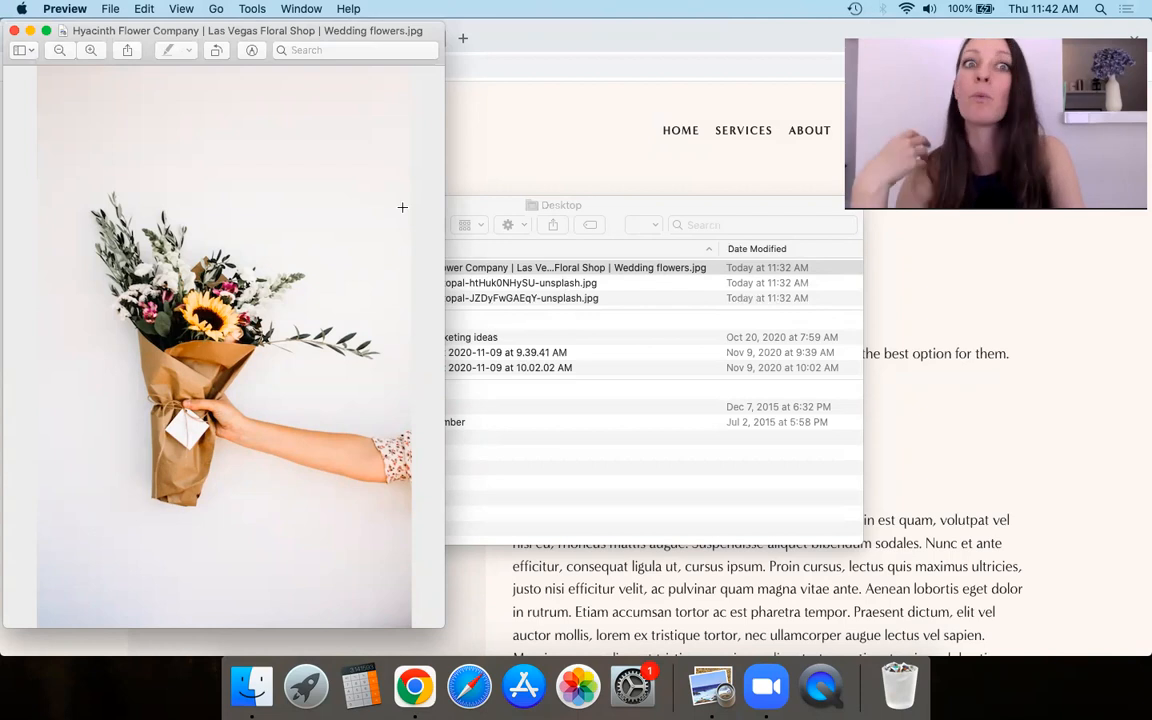
left_click(492, 255)
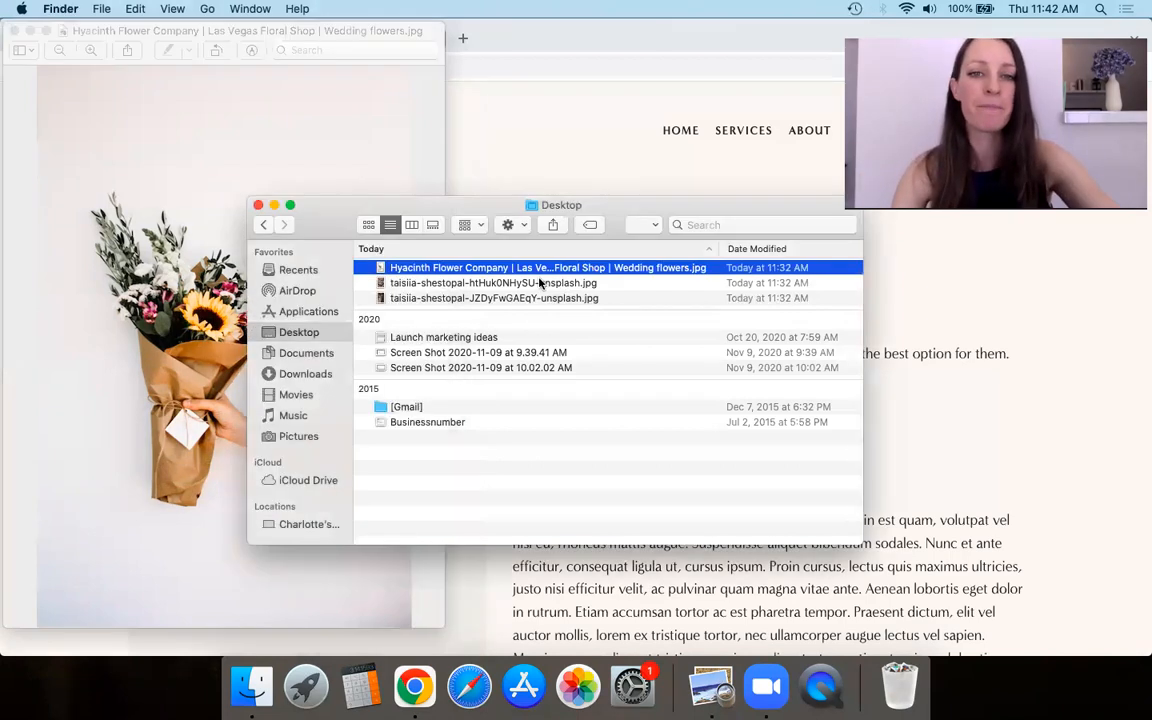
double_click(519, 284)
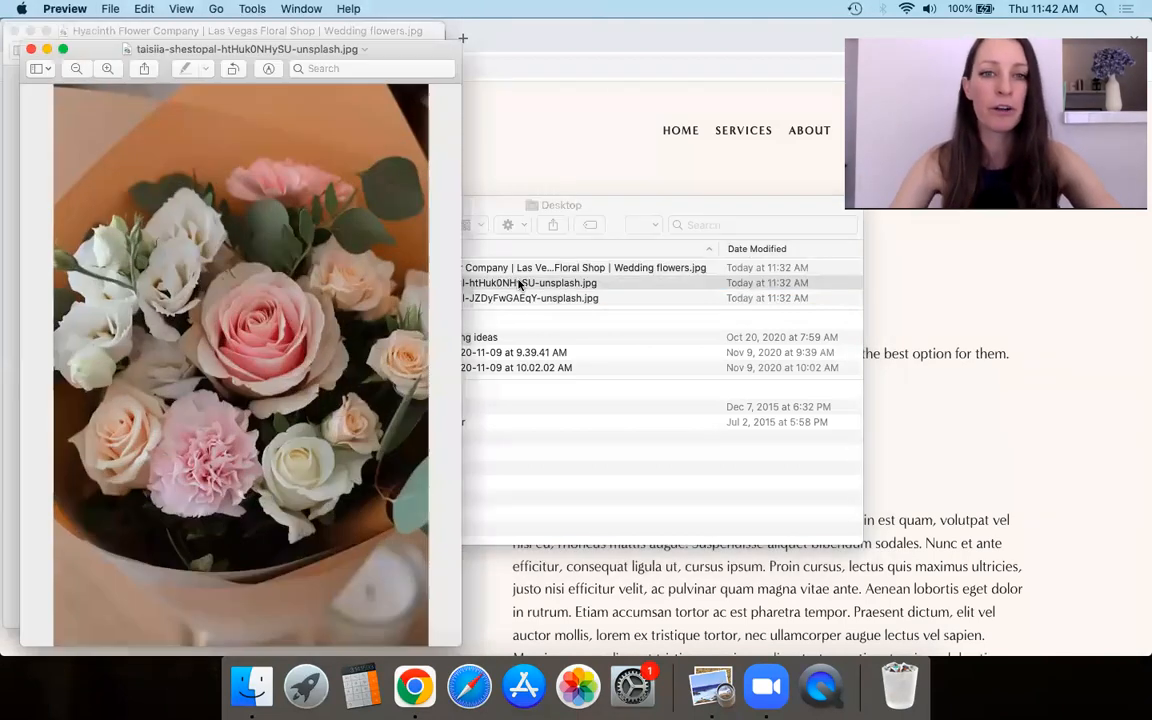
left_click(31, 49)
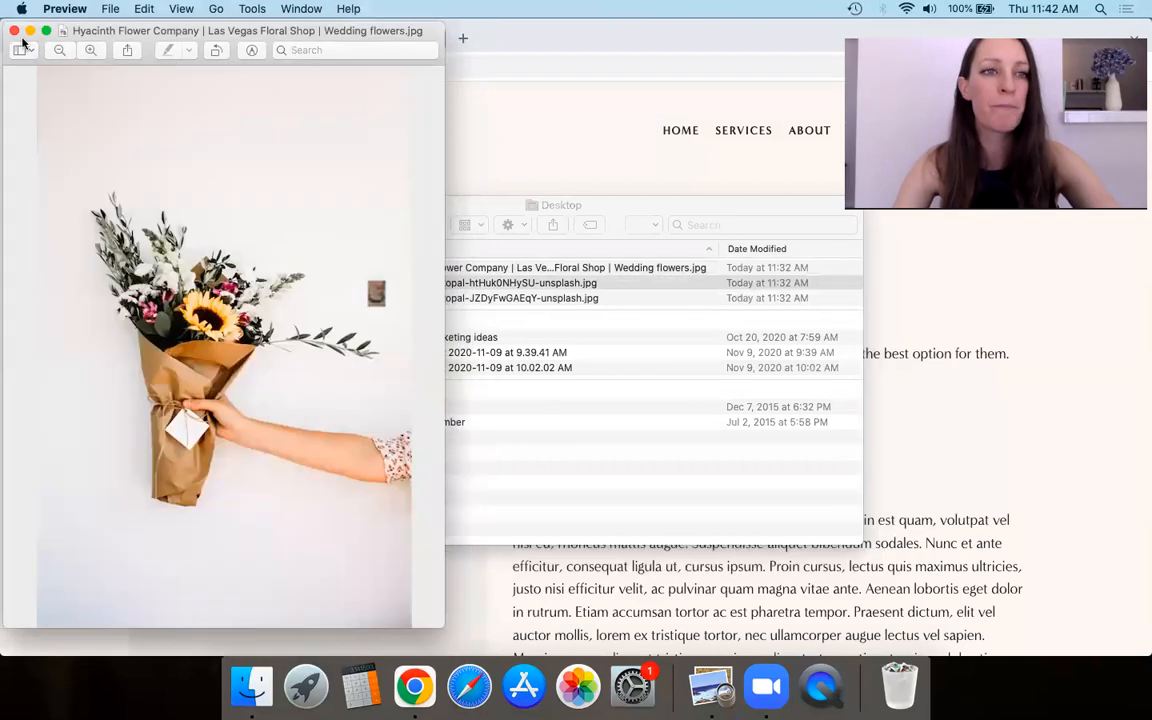
left_click(14, 31)
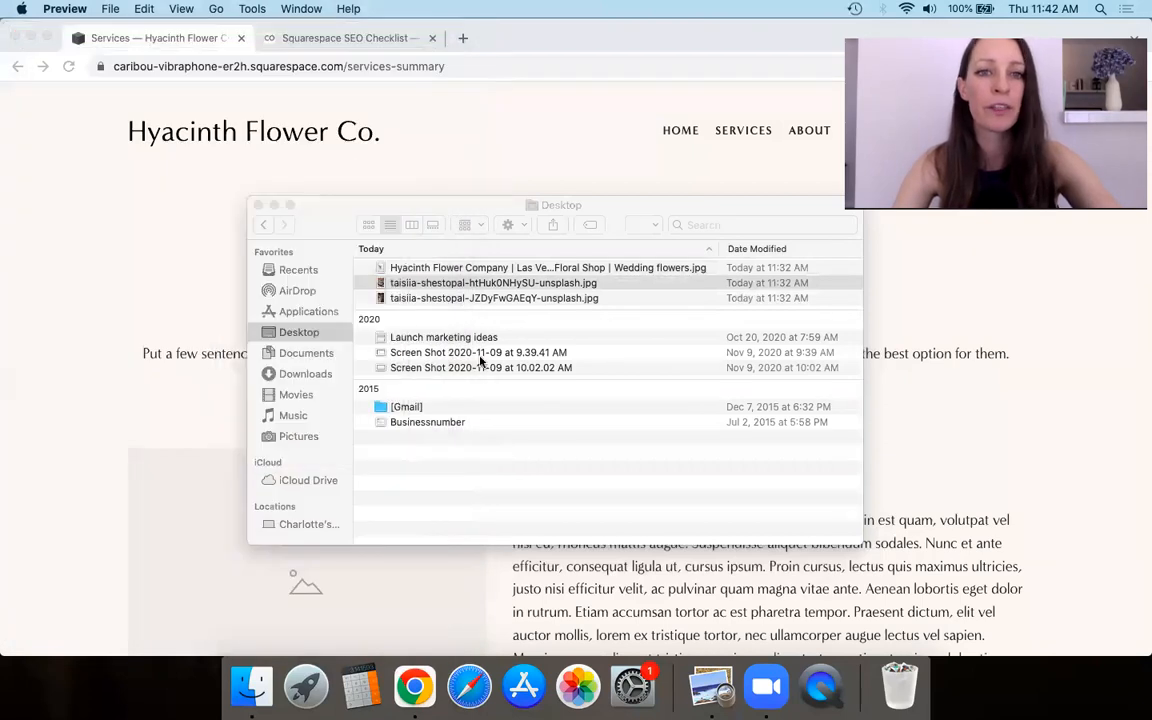
Step: Rename the second bouquet image on the Desktop as "Hyacinth Flower Company | Las Vegas Floral Shop | Birthday flowers.jpg"
left_click(434, 287)
key("Return")
type("Hyacinth Flower Company | Las Vegas Floral Shop |")
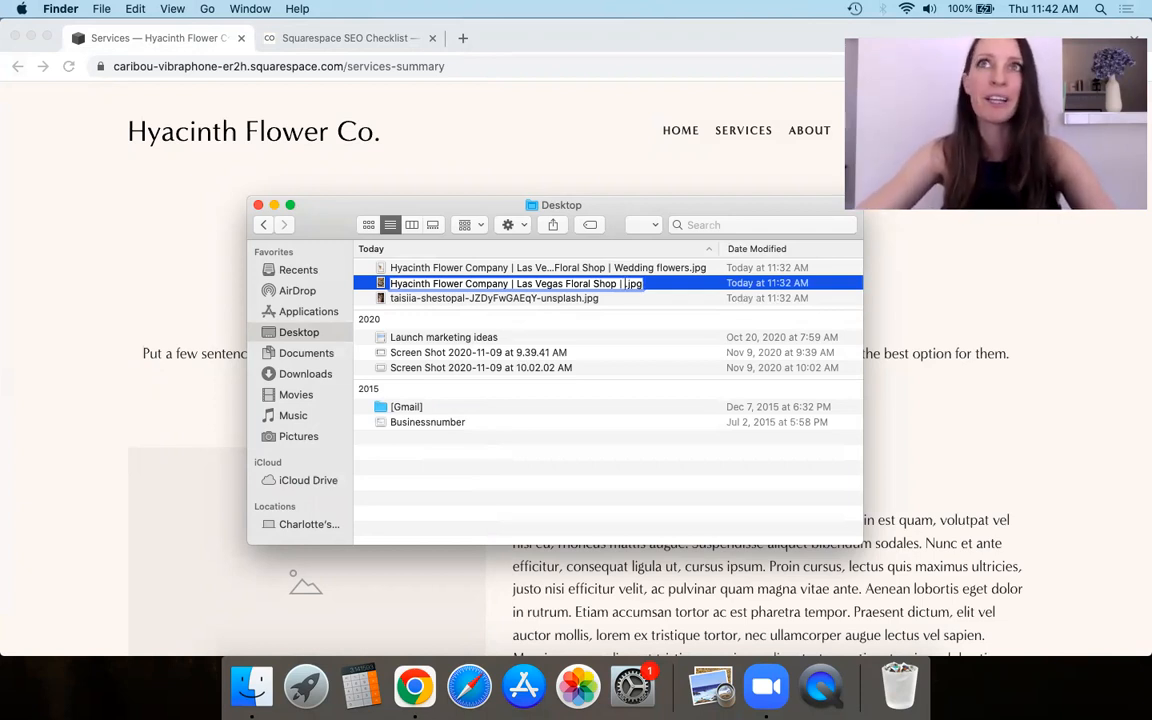
type("irthday f")
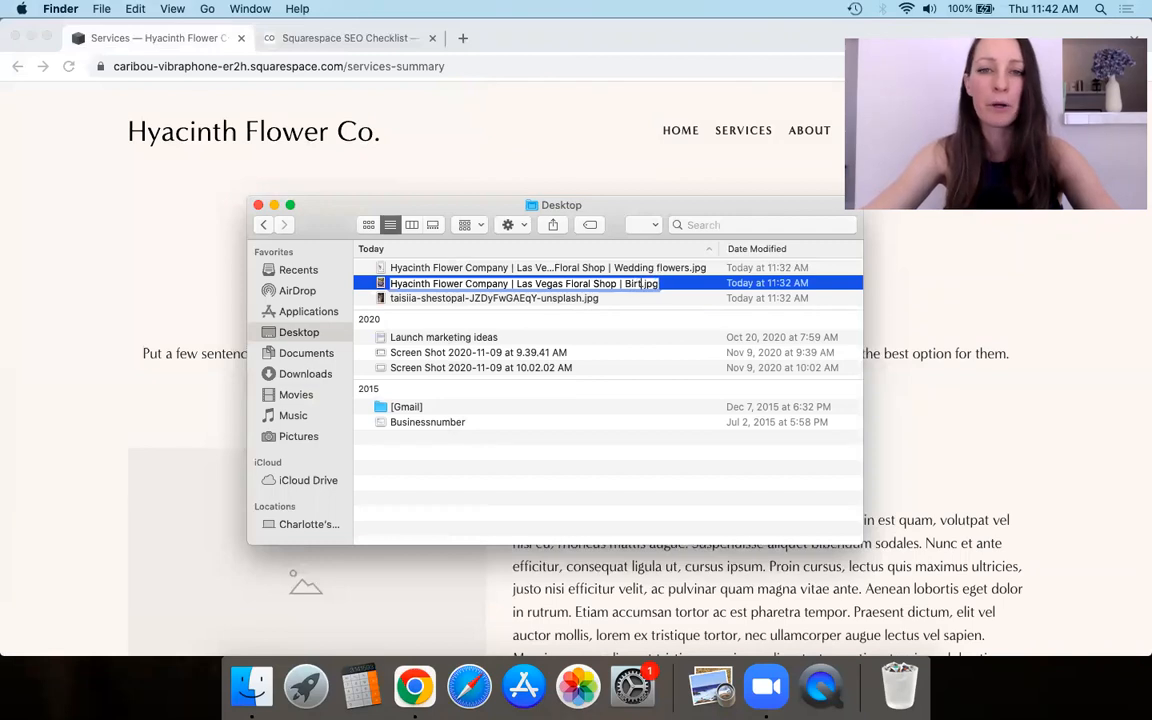
type("lowers")
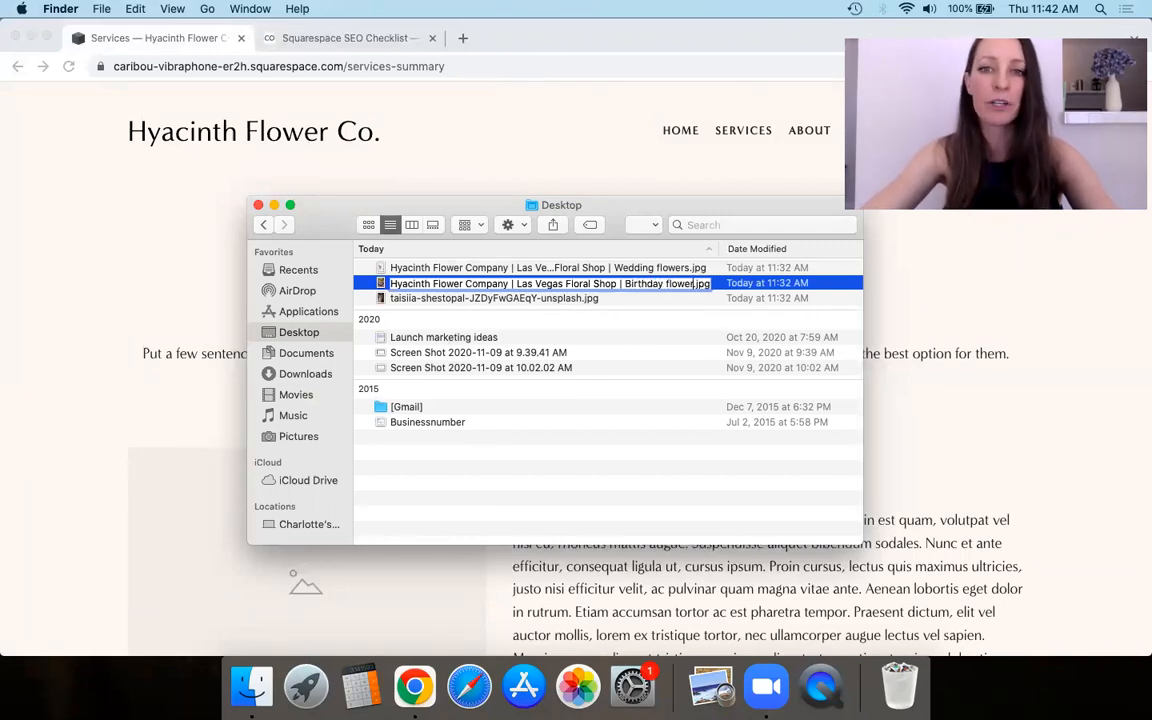
key("Return")
Step: Rename the remaining Unsplash bouquet image as "Hyacinth Flower Company | Las Vegas Floral Shop | corporate flowers.jpg"
left_click(419, 300)
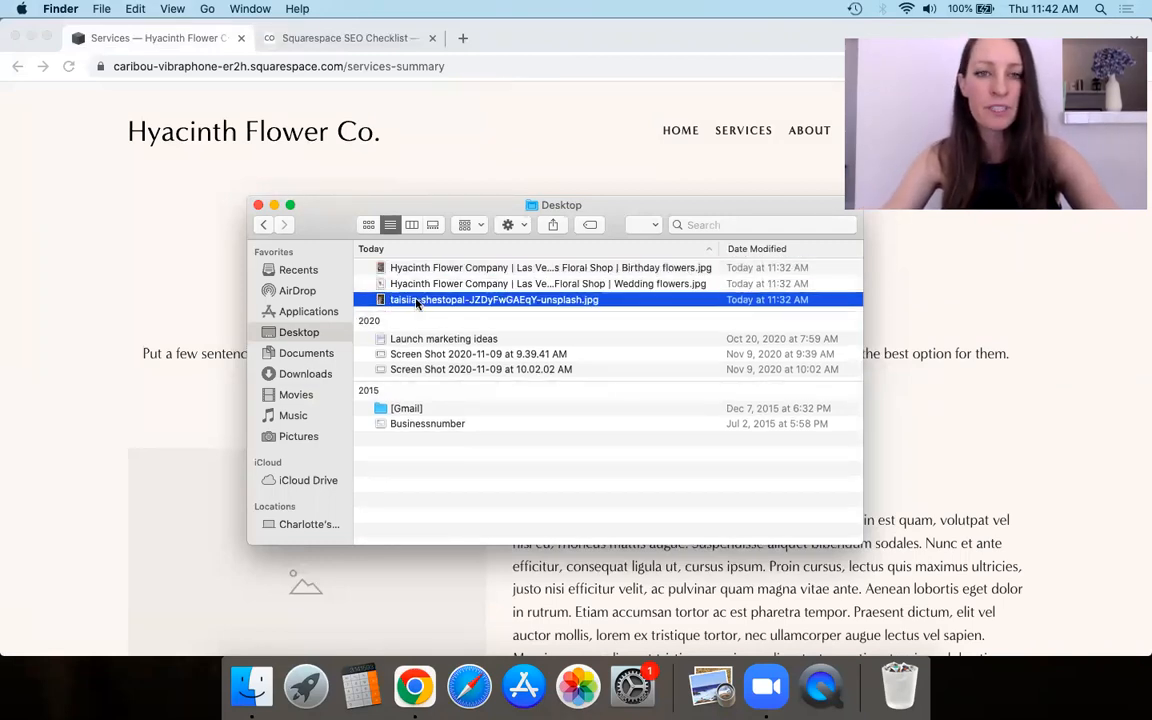
key("Return")
type("Hyaci")
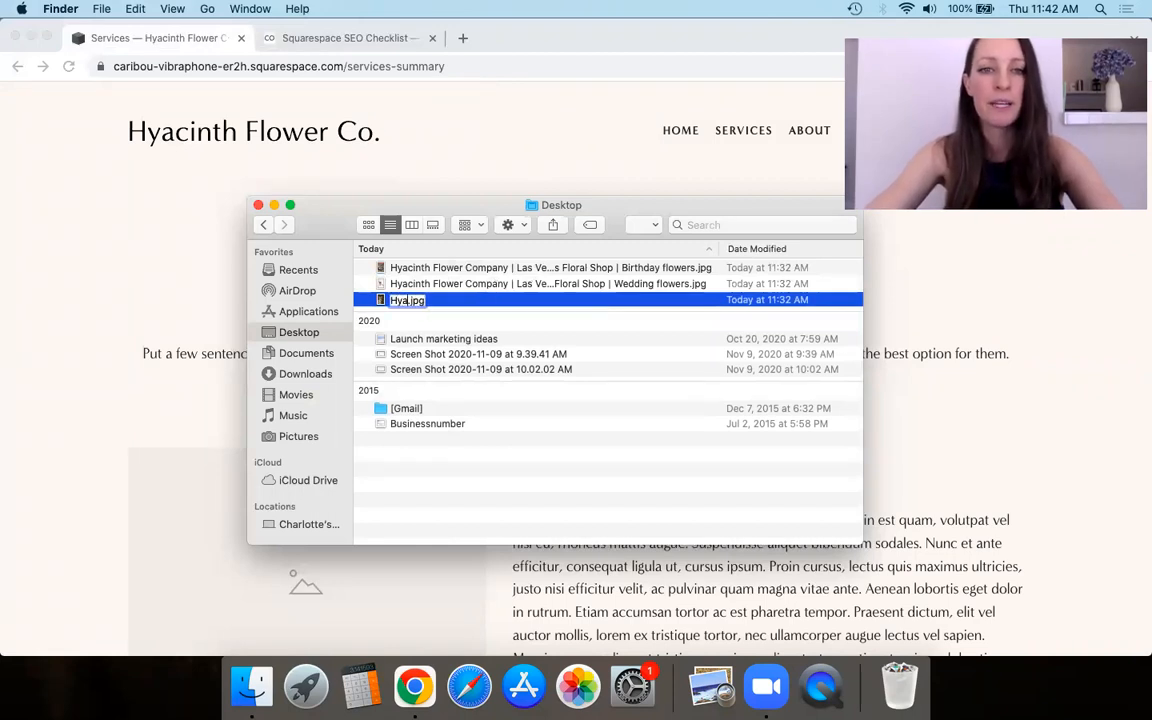
type("nth Flower Company")
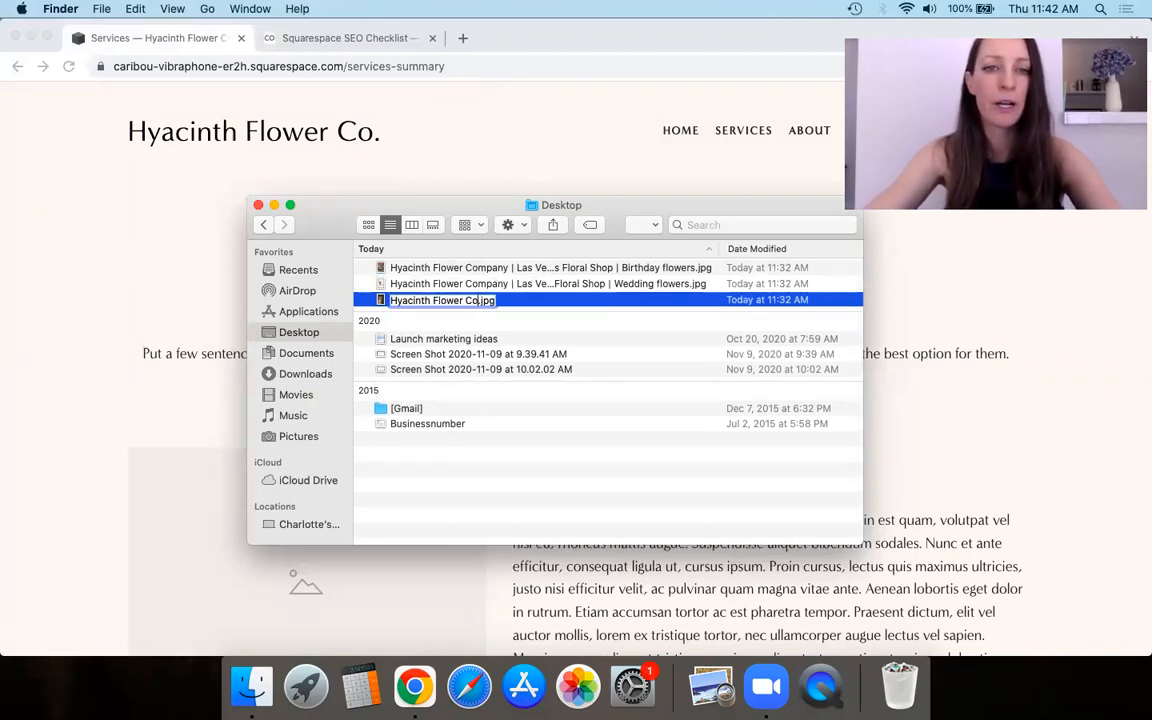
type(" | Las Vegas Floral Shop | ")
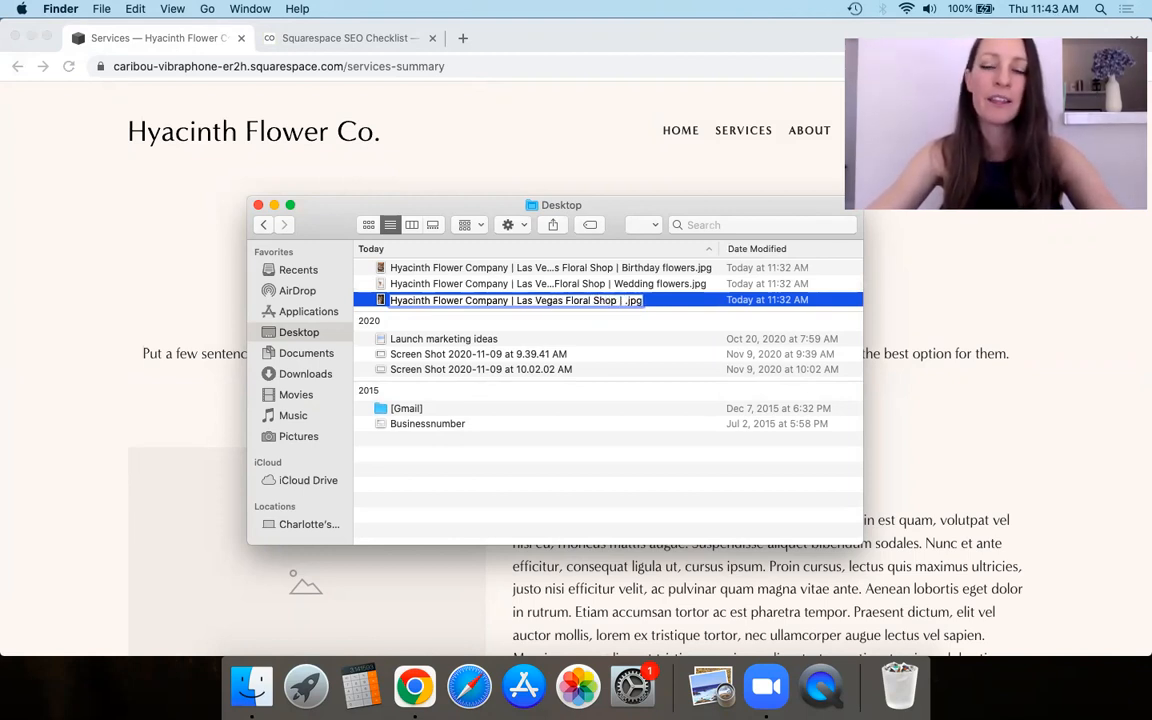
type("corporate ")
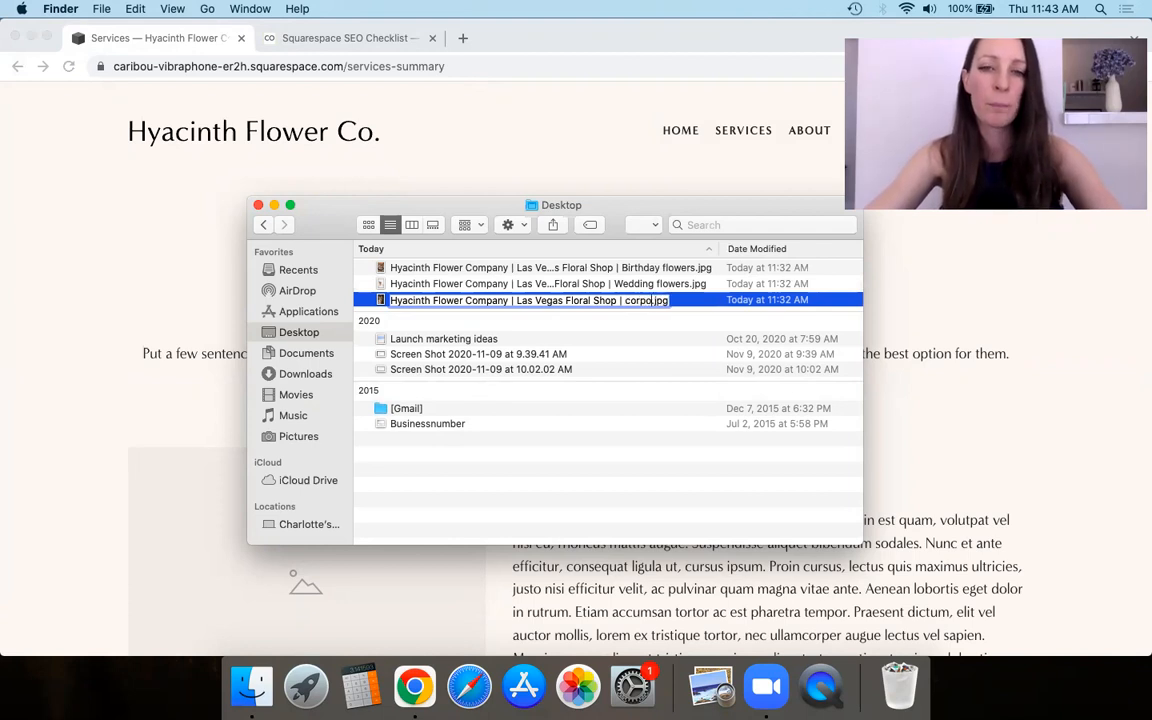
type("flowers")
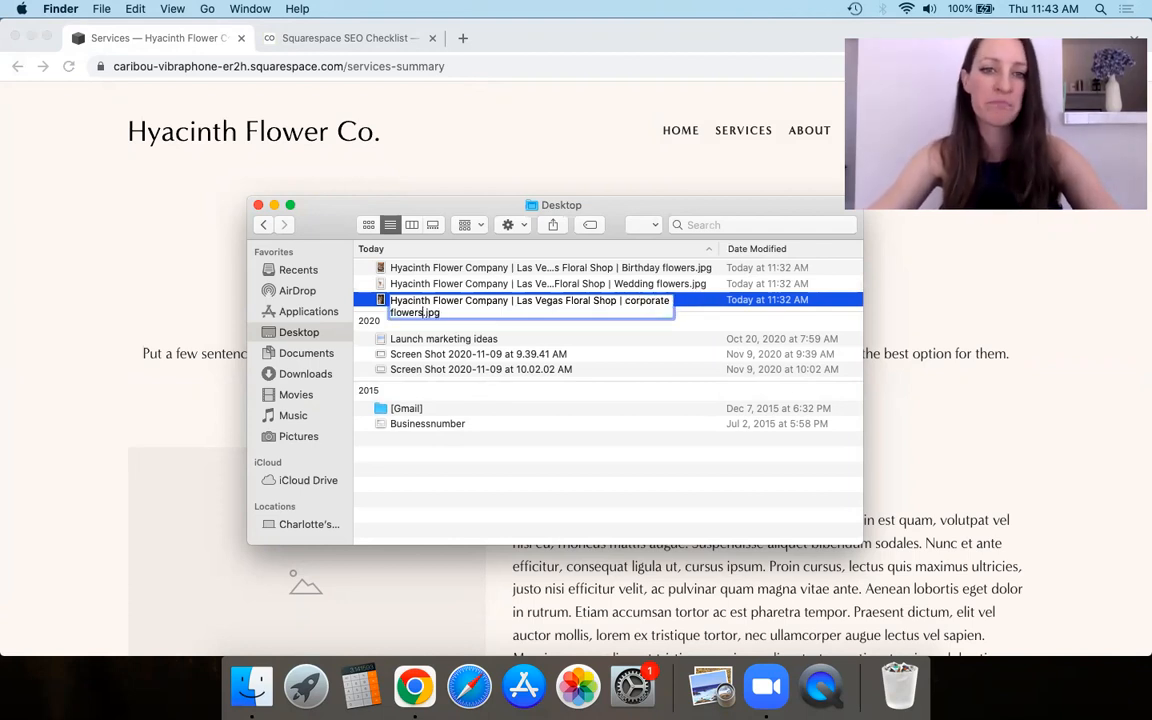
key("Return")
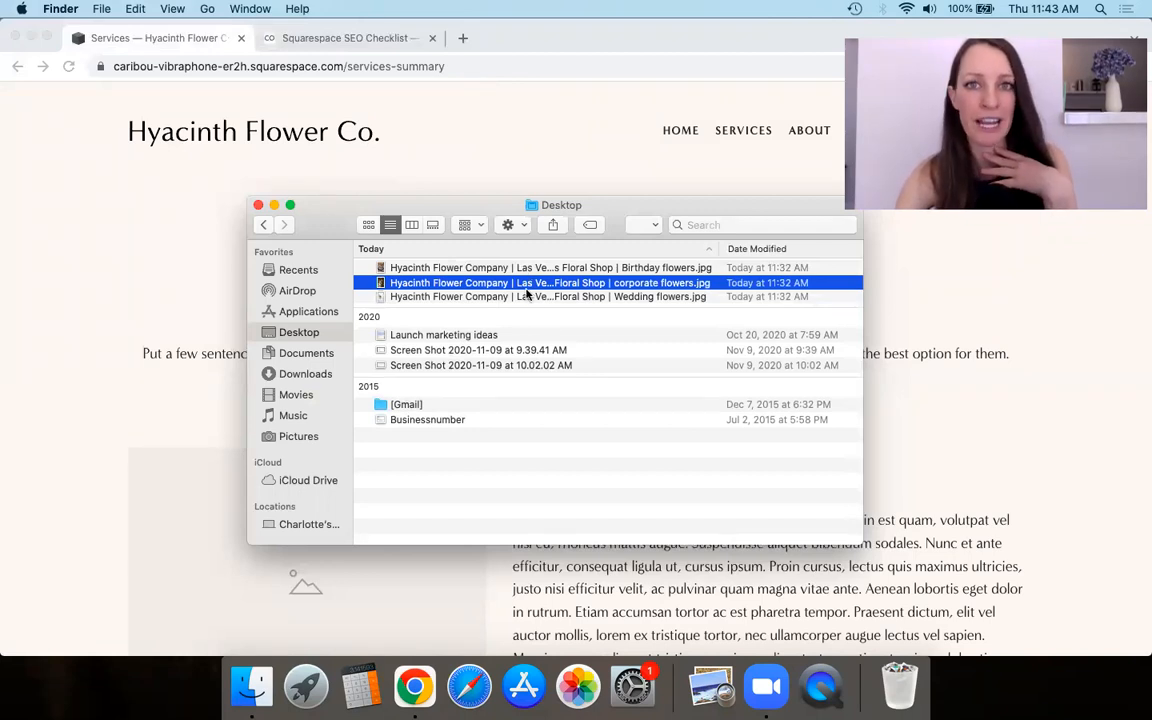
Step: Switch back to Chrome, leave the full-page view of the Services page and start editing its page content
left_click(928, 452)
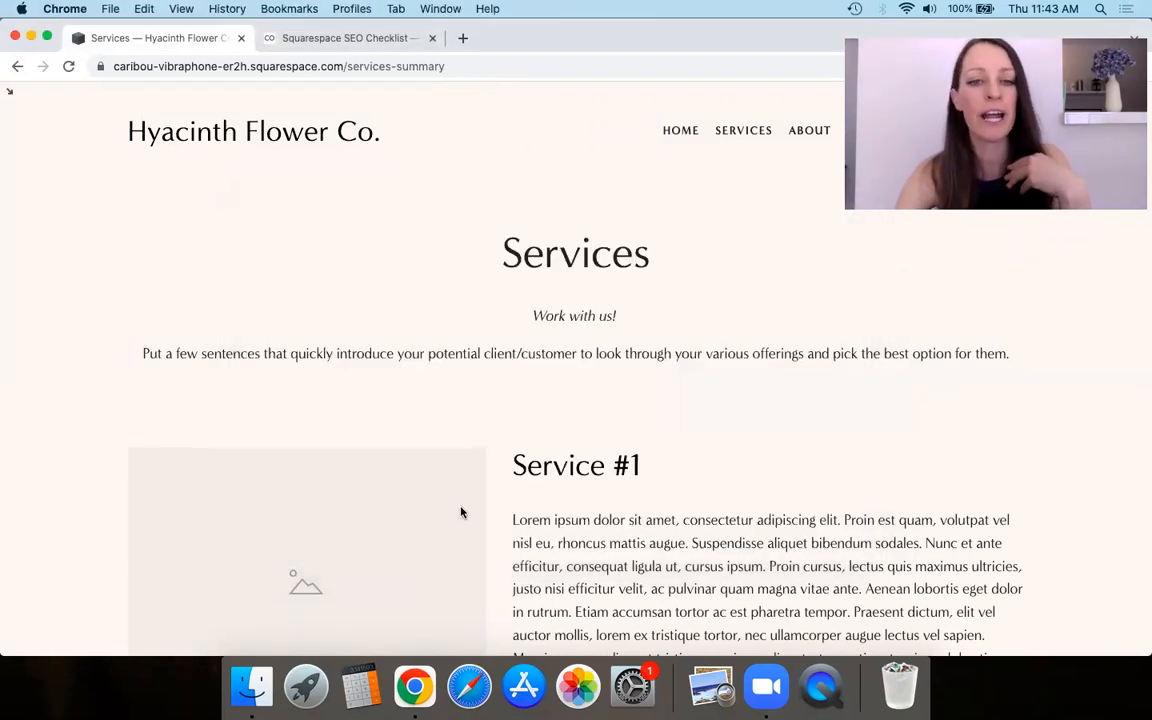
scroll(373, 411, "down", 3)
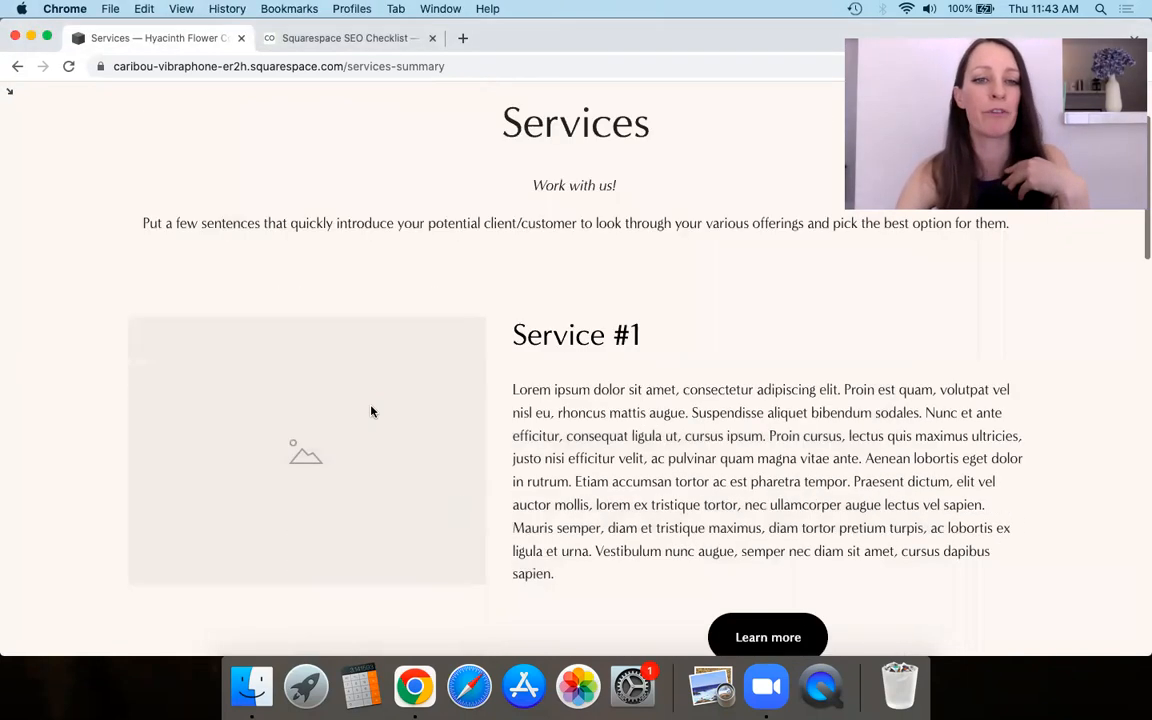
left_click(9, 92)
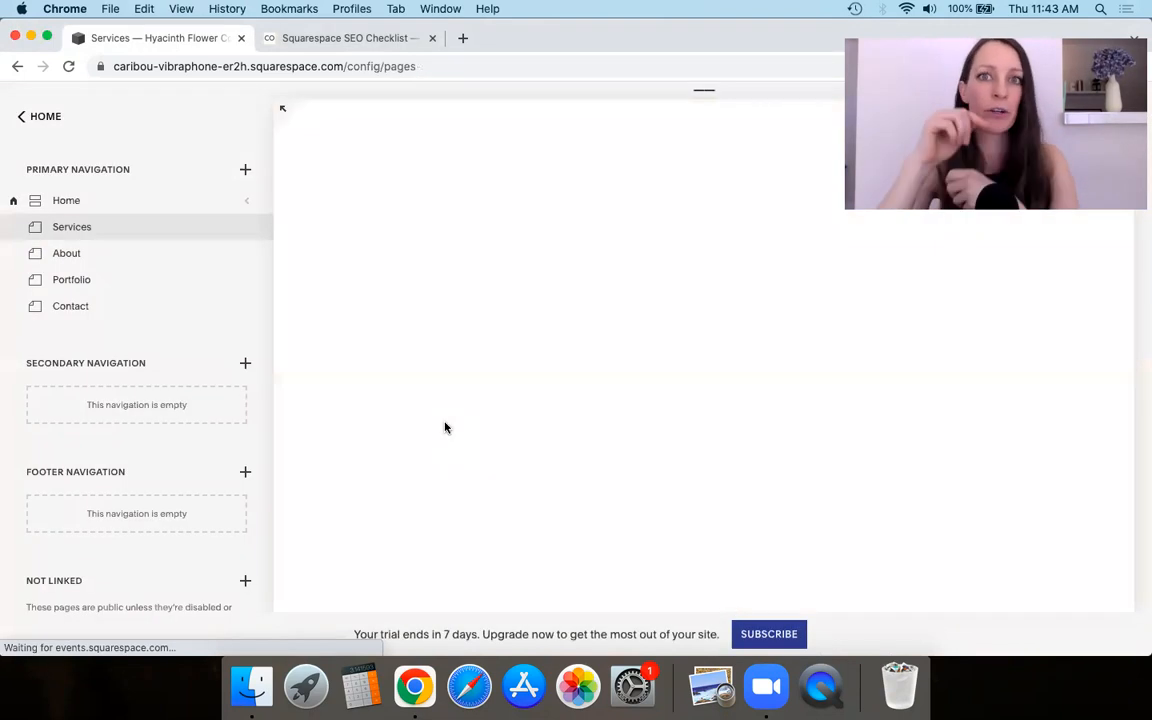
scroll(499, 445, "down", 1)
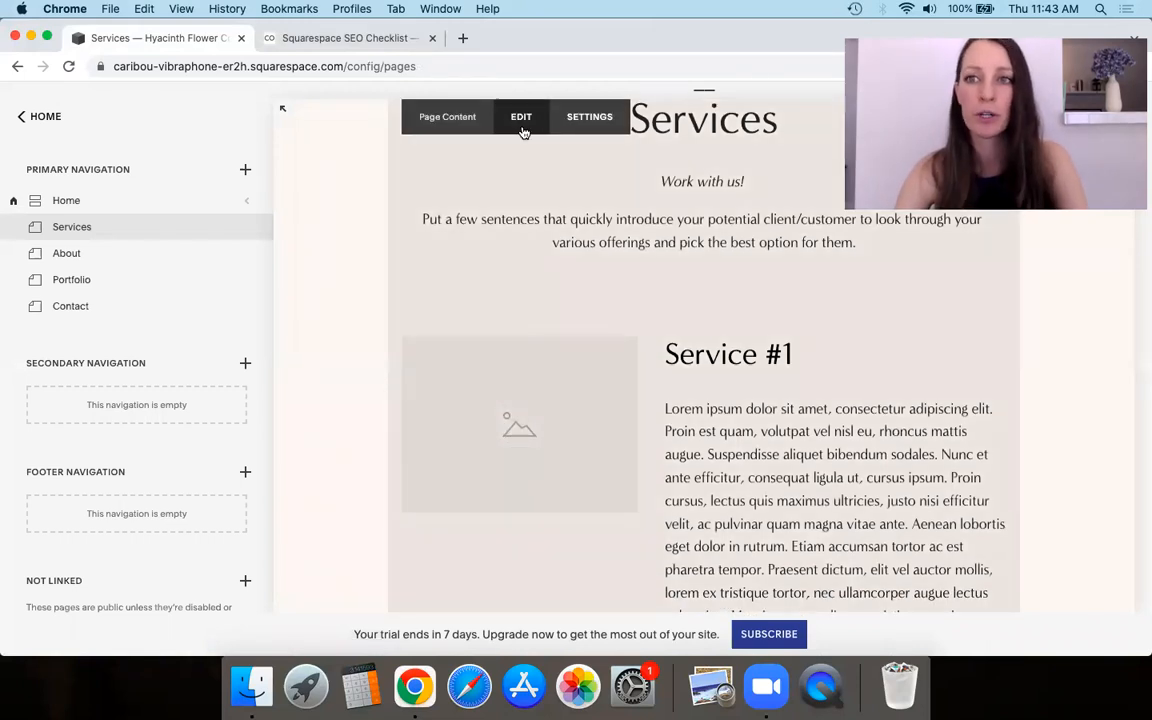
left_click(521, 128)
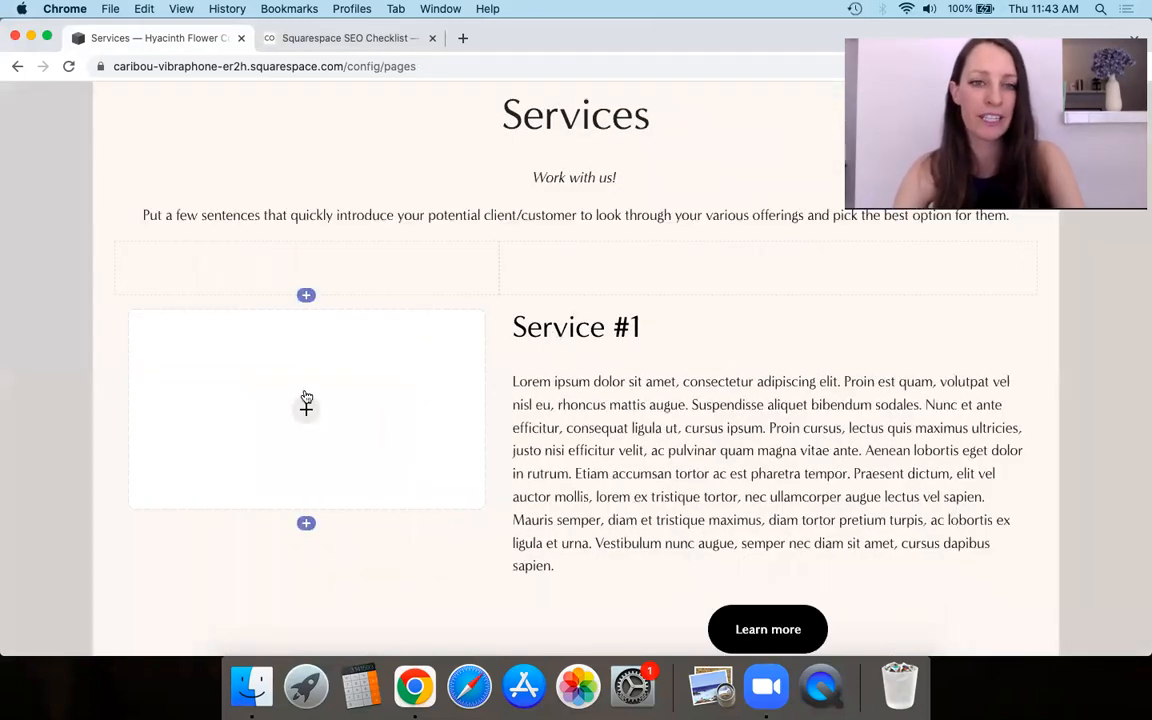
Step: Upload "Hyacinth Flower Company | Las Vegas Floral Shop | Wedding flowers.jpg" from the Desktop into the Service #1 image placeholder
left_click(306, 407)
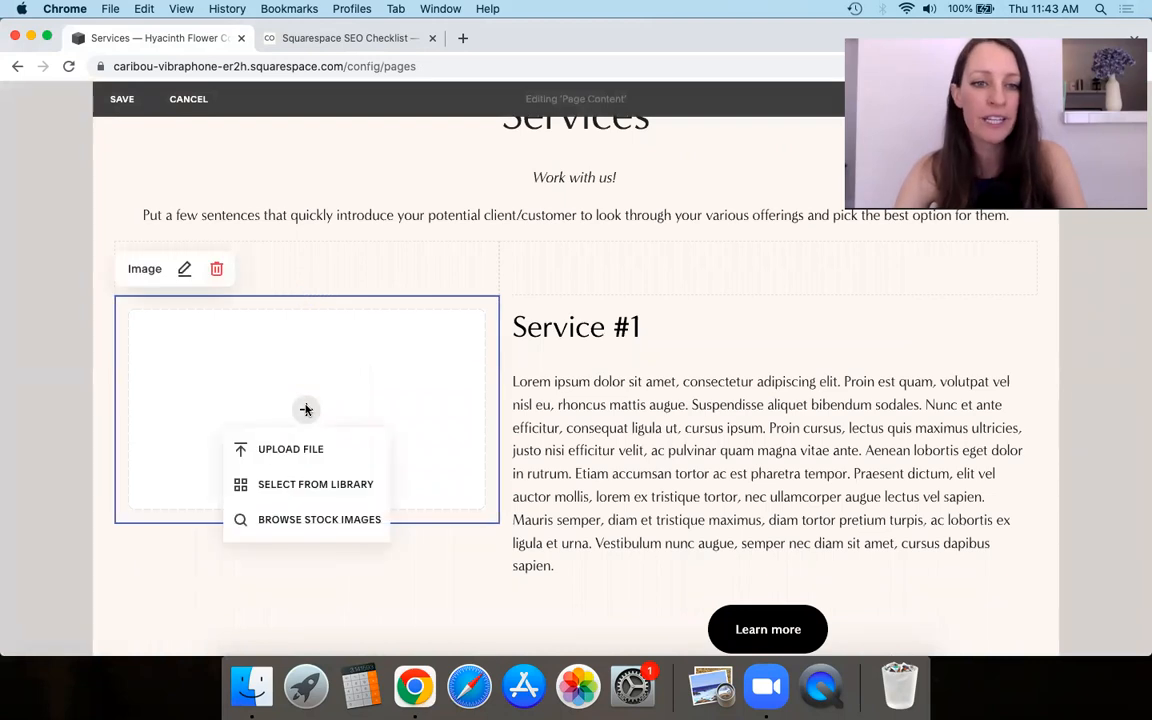
left_click(294, 452)
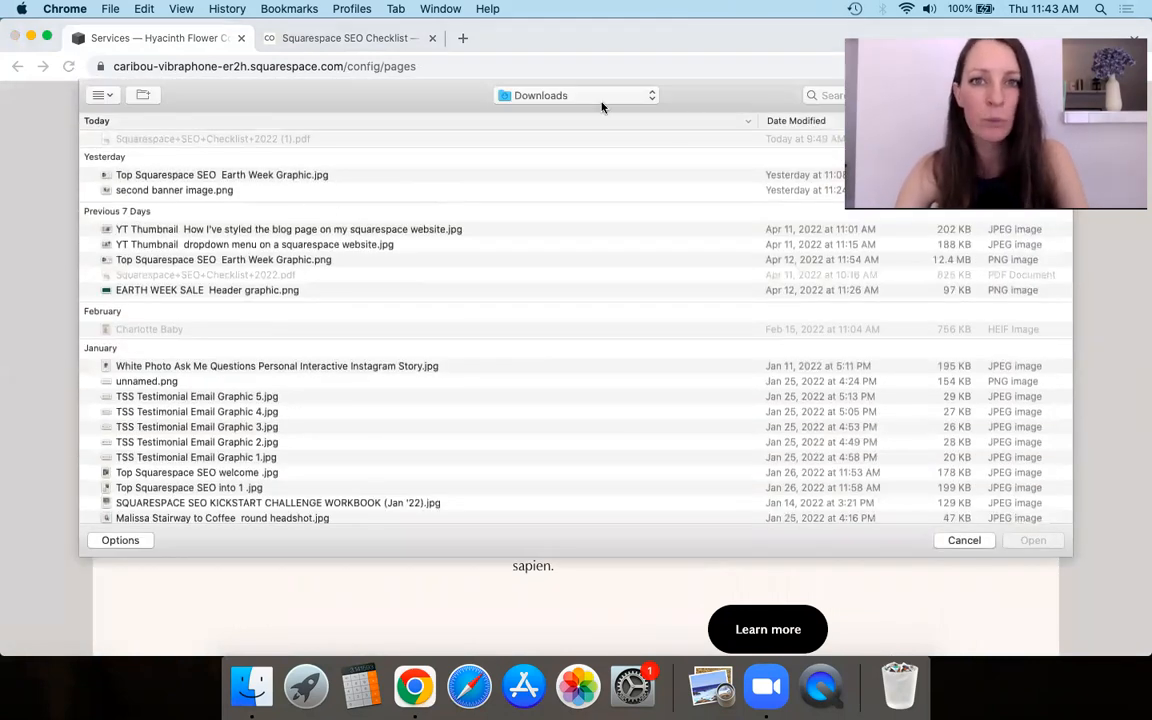
left_click(588, 97)
left_click(588, 96)
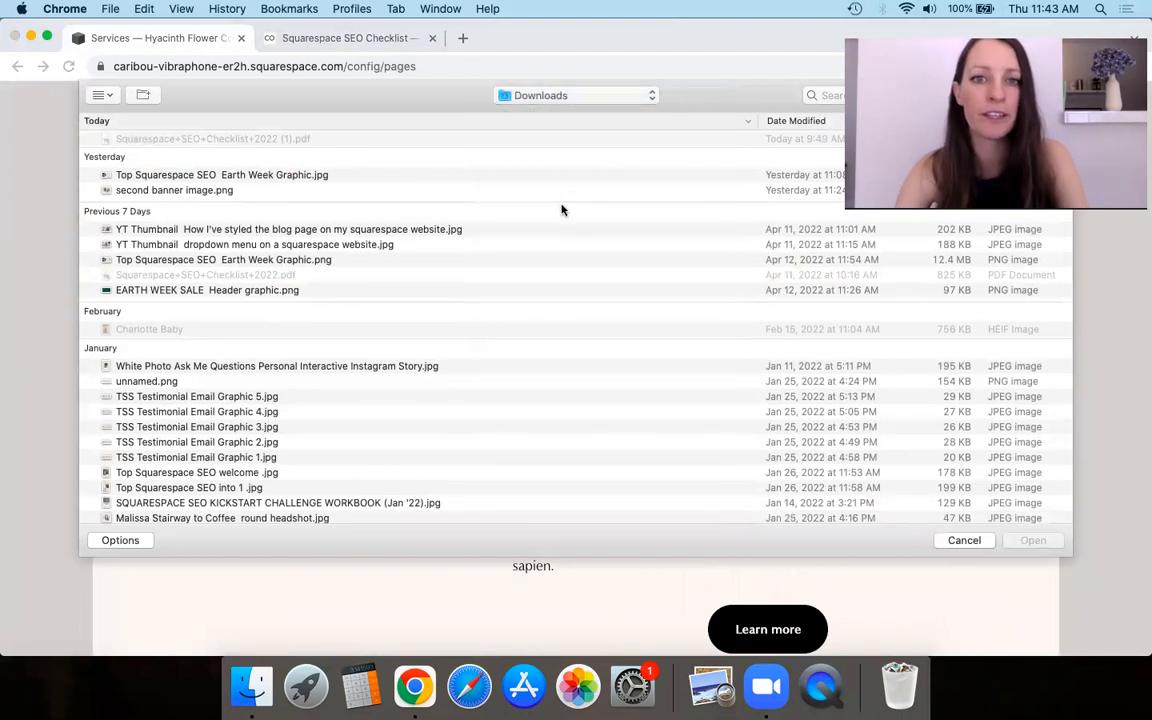
left_click(565, 94)
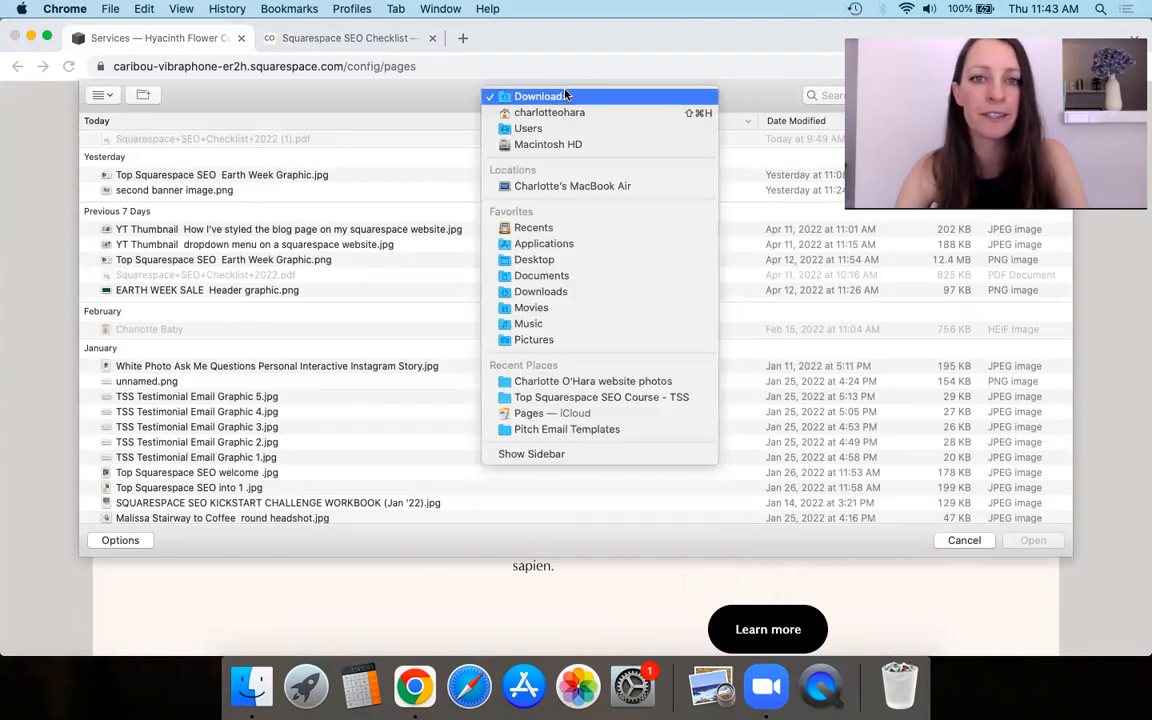
left_click(545, 261)
left_click(215, 142)
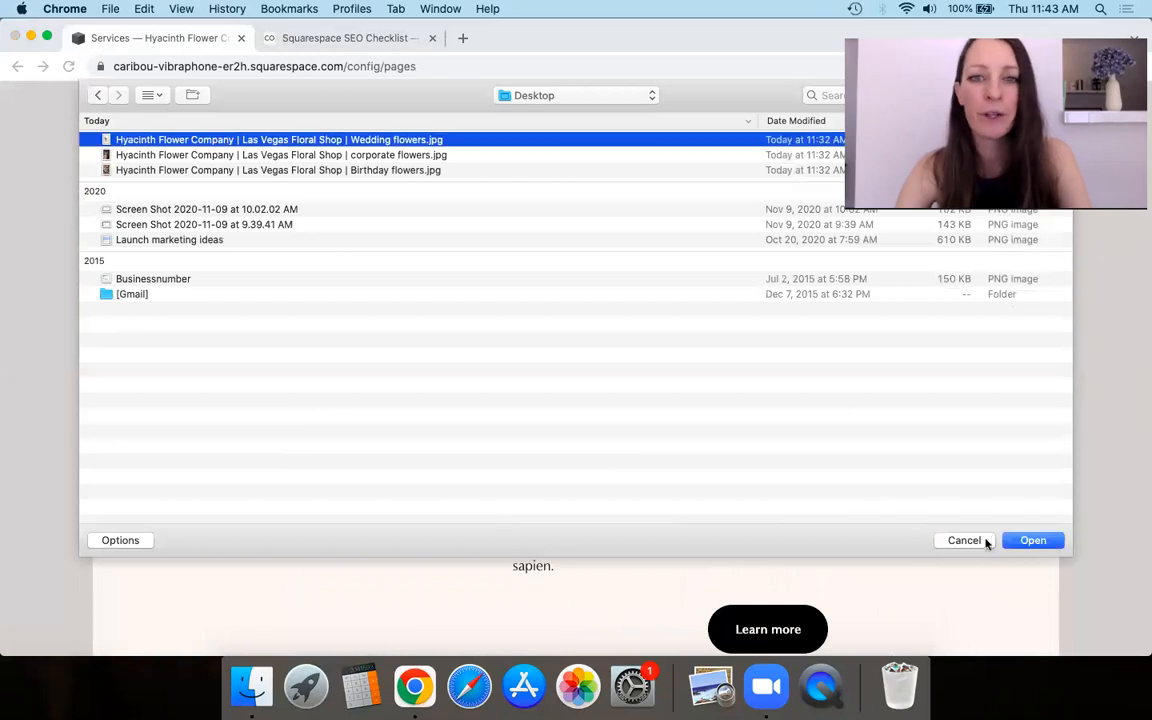
left_click(1045, 547)
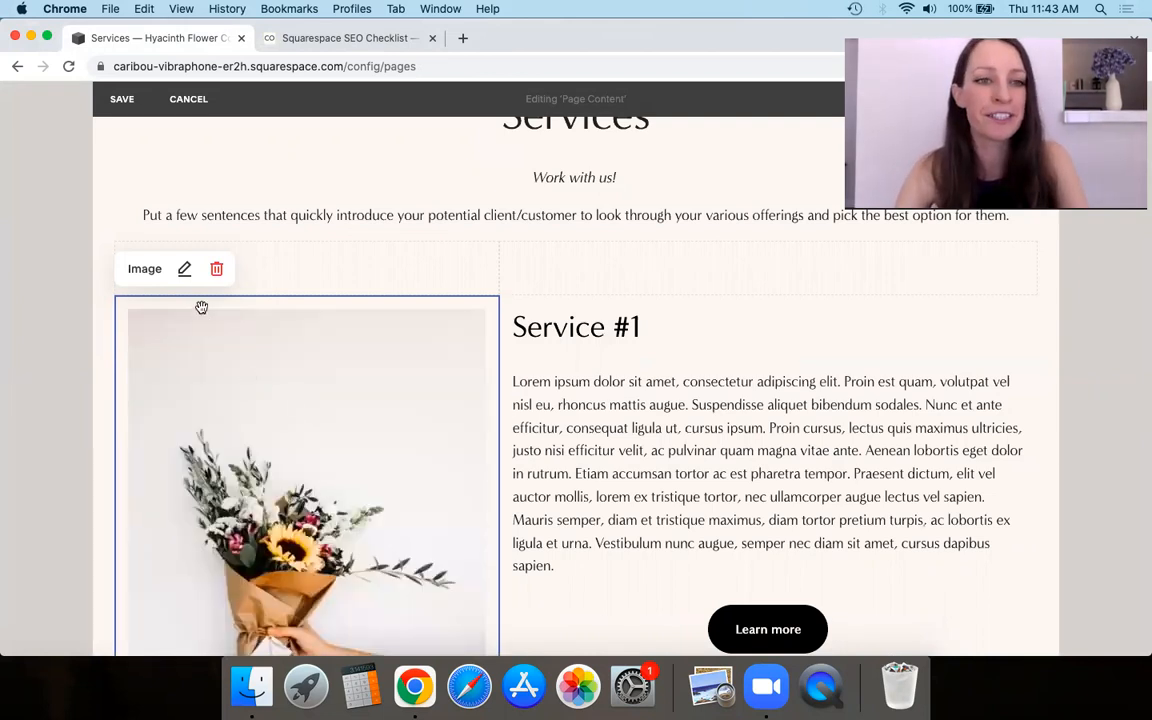
Step: Open the content settings of the Service #1 image and check its filename and alt text fields
left_click(186, 272)
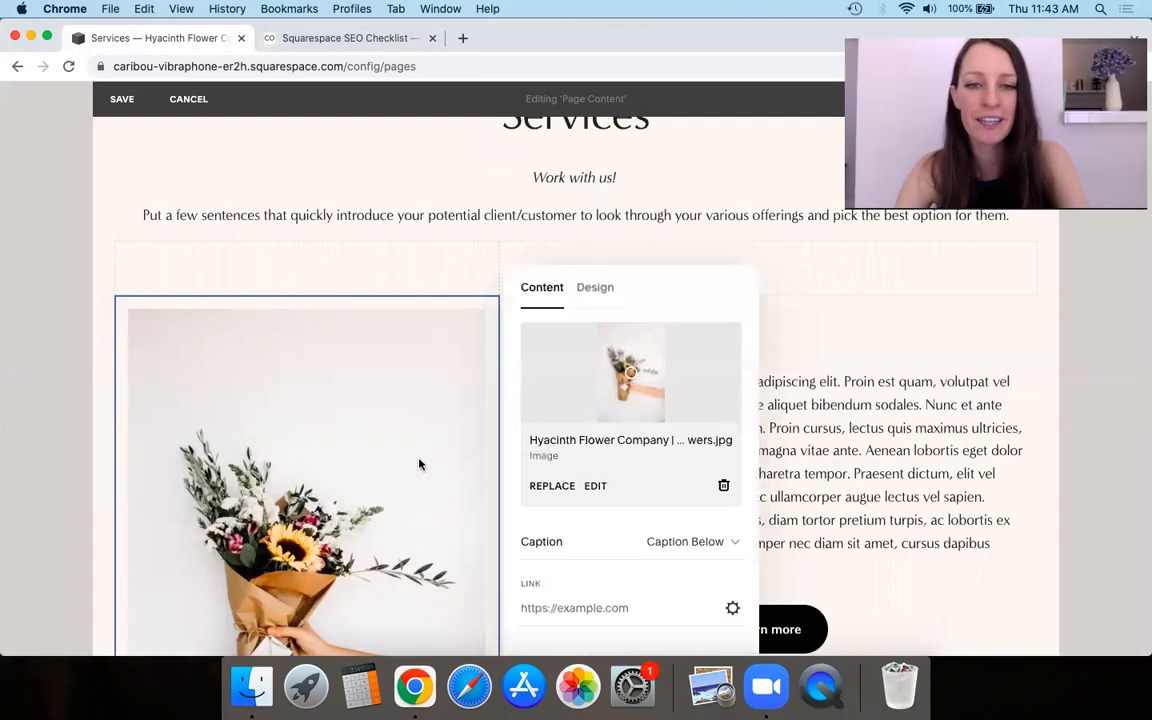
scroll(420, 464, "down", 1)
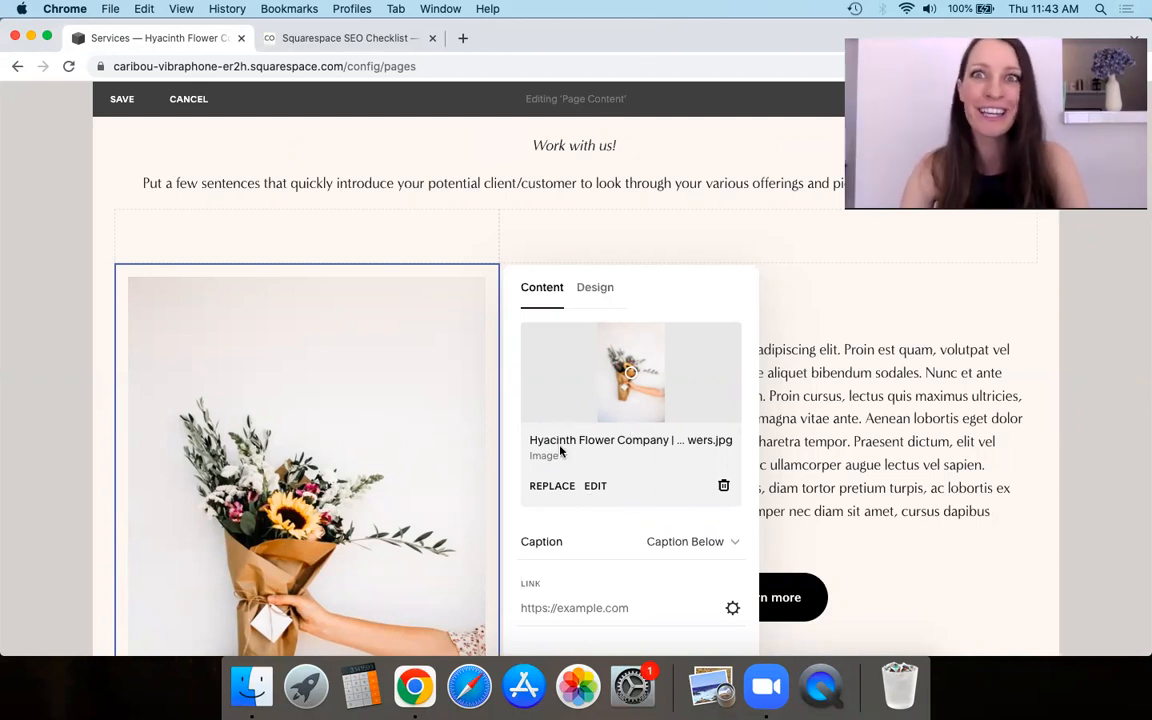
scroll(376, 537, "down", 2)
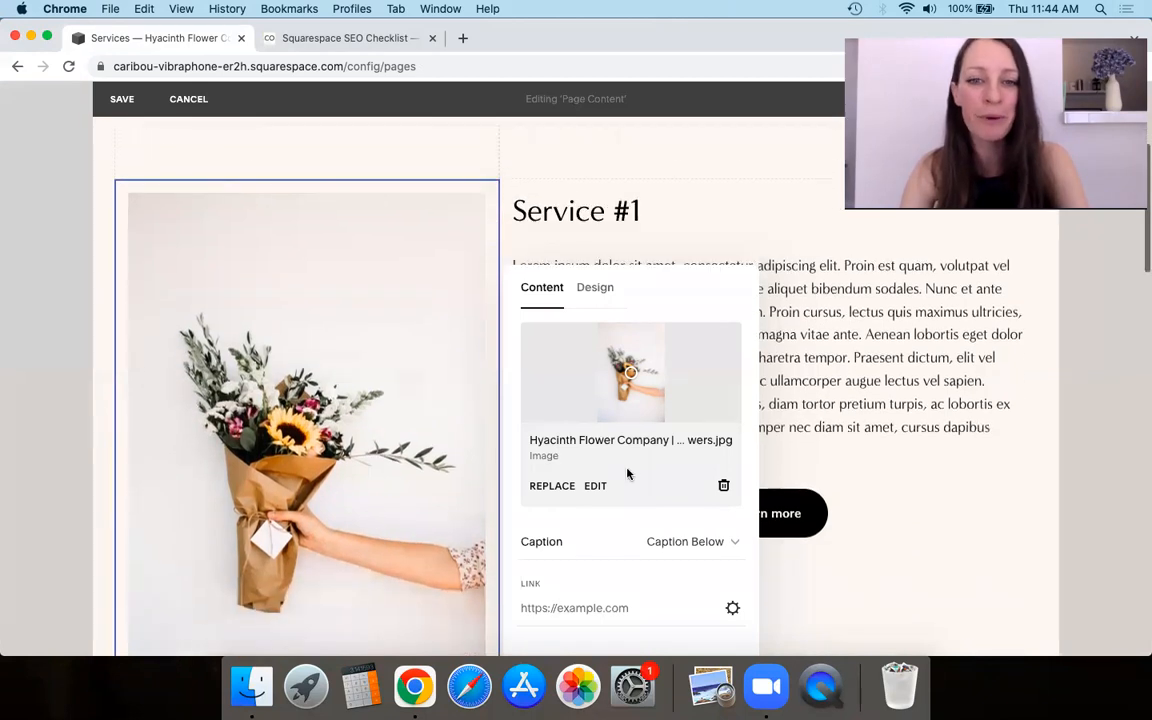
scroll(632, 473, "down", 4)
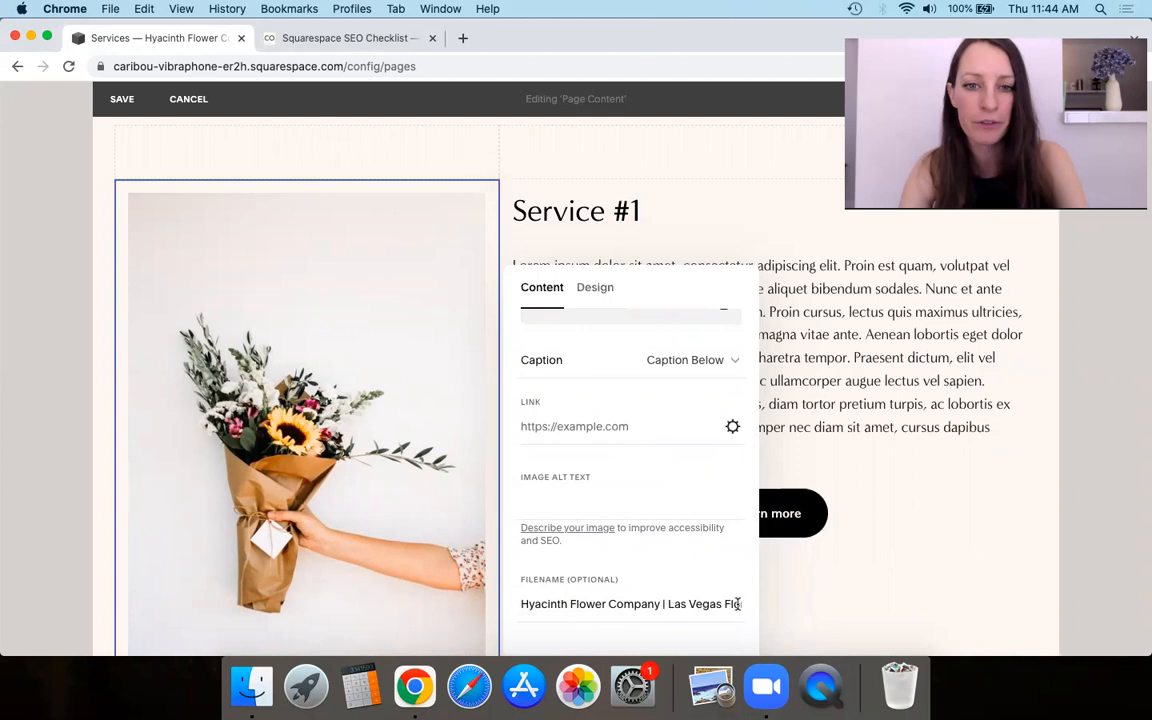
Step: Set the Service #1 image's alt text to "Wedding flower bouquet in a brown paper wrapping held in front of a wall | Hyacinth Floral Co." and save
left_click(564, 490)
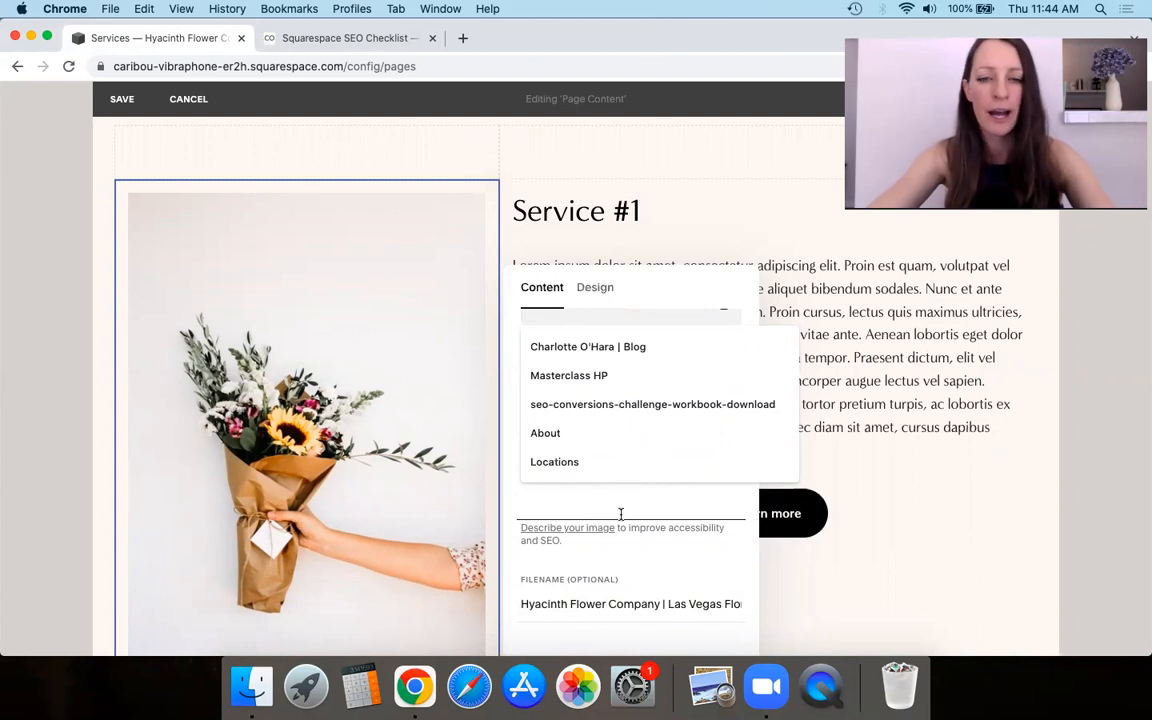
type("Wedding flower bouquet in a")
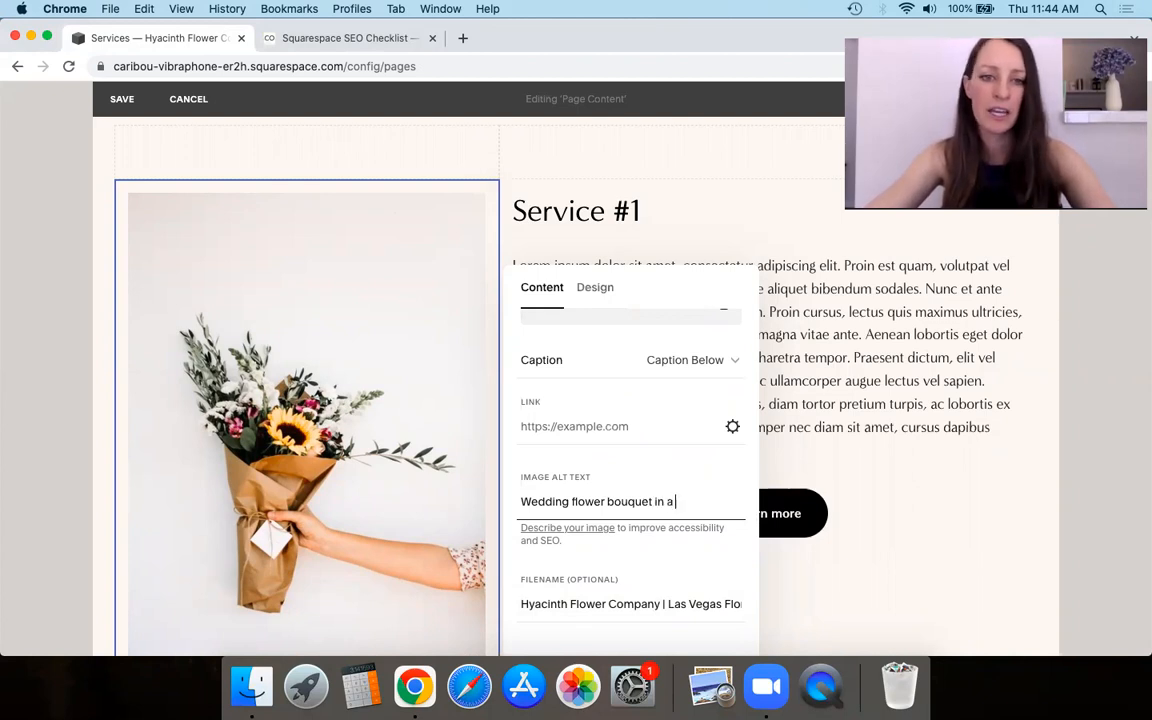
type(" brown pa")
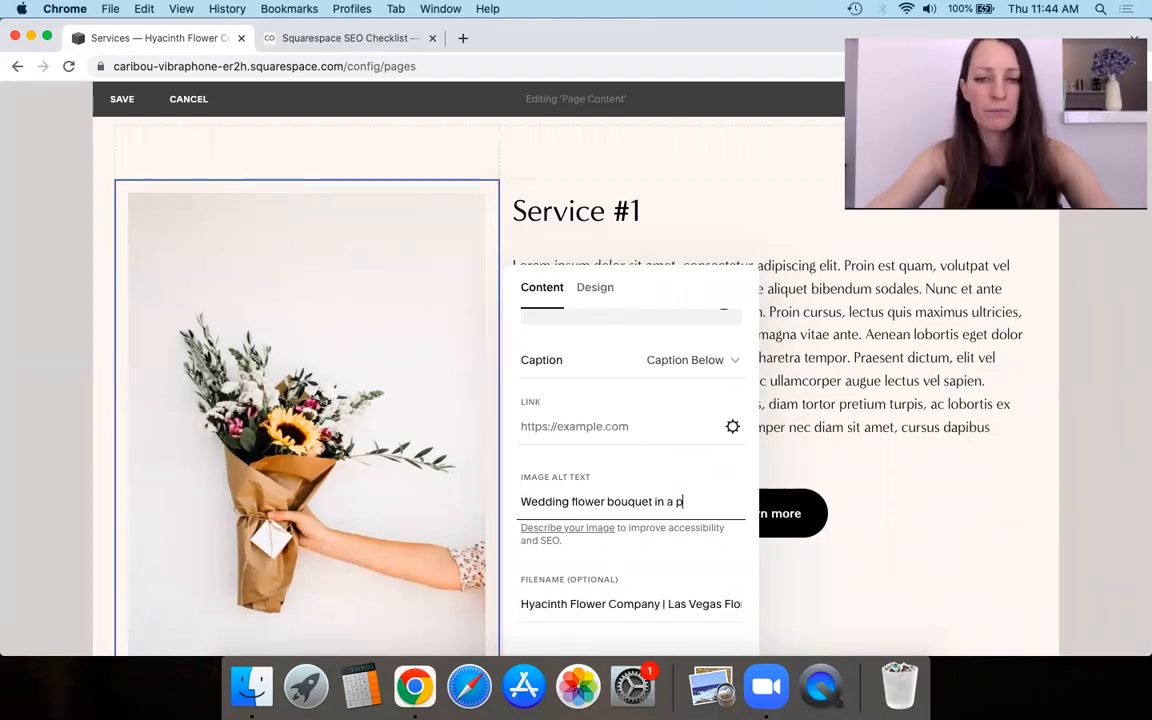
type("per")
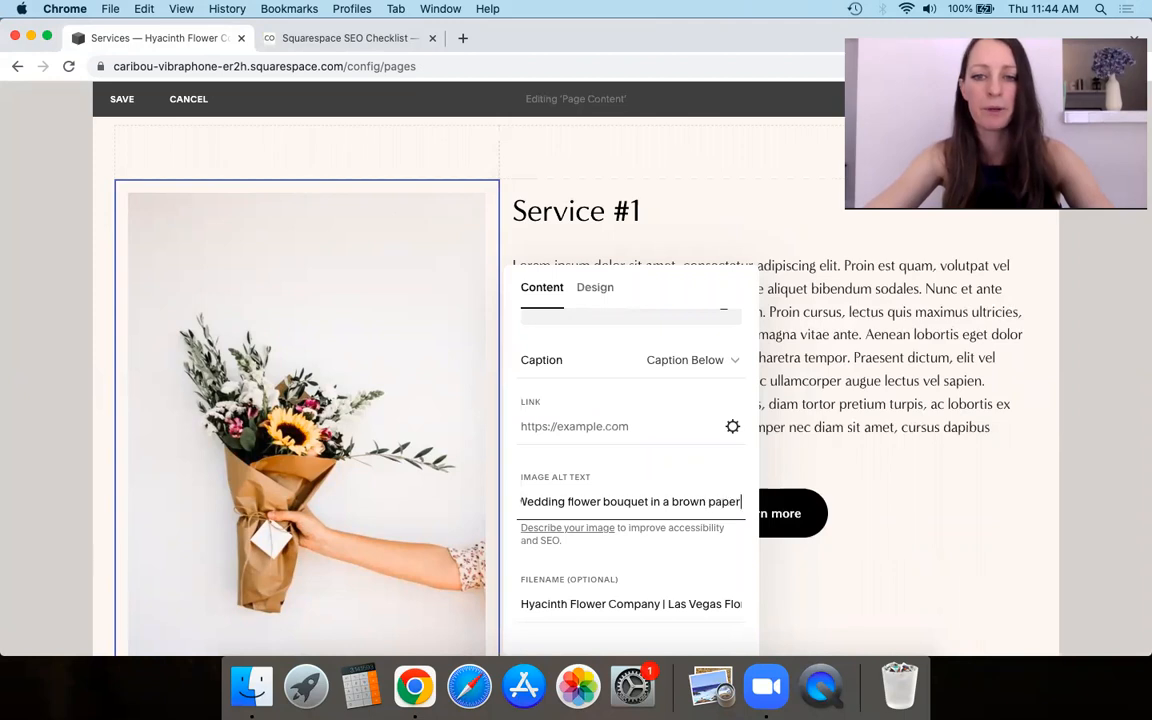
type(" wrapping held")
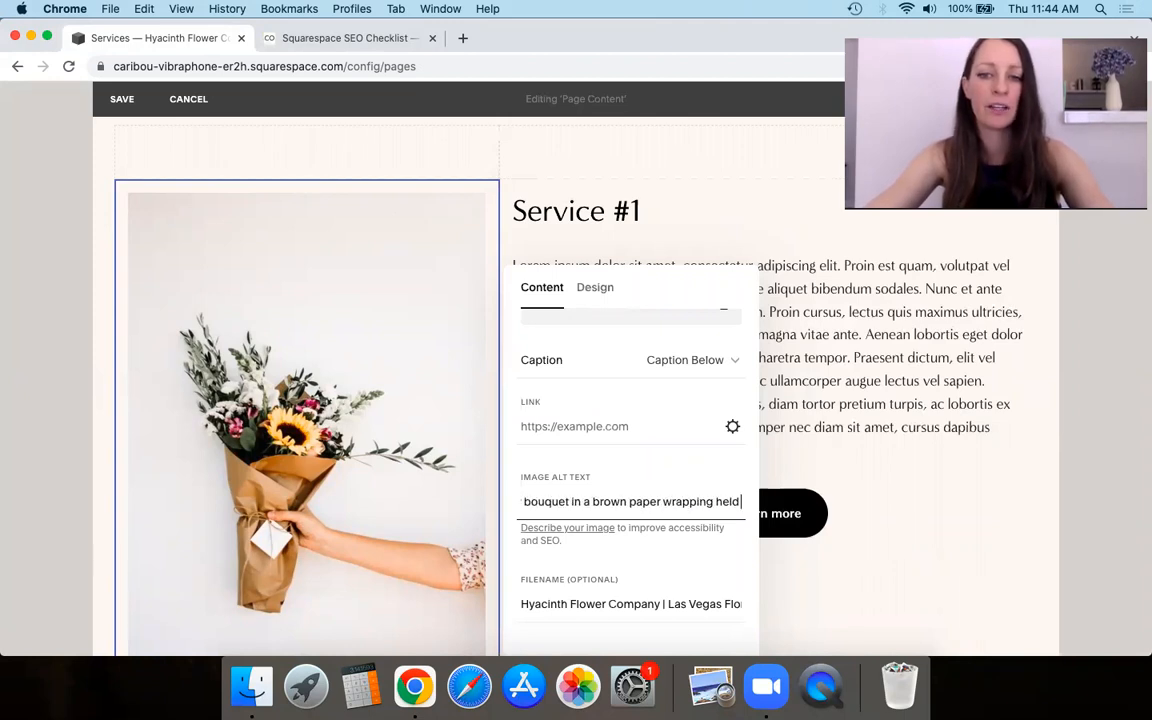
type(" in front of a wall l")
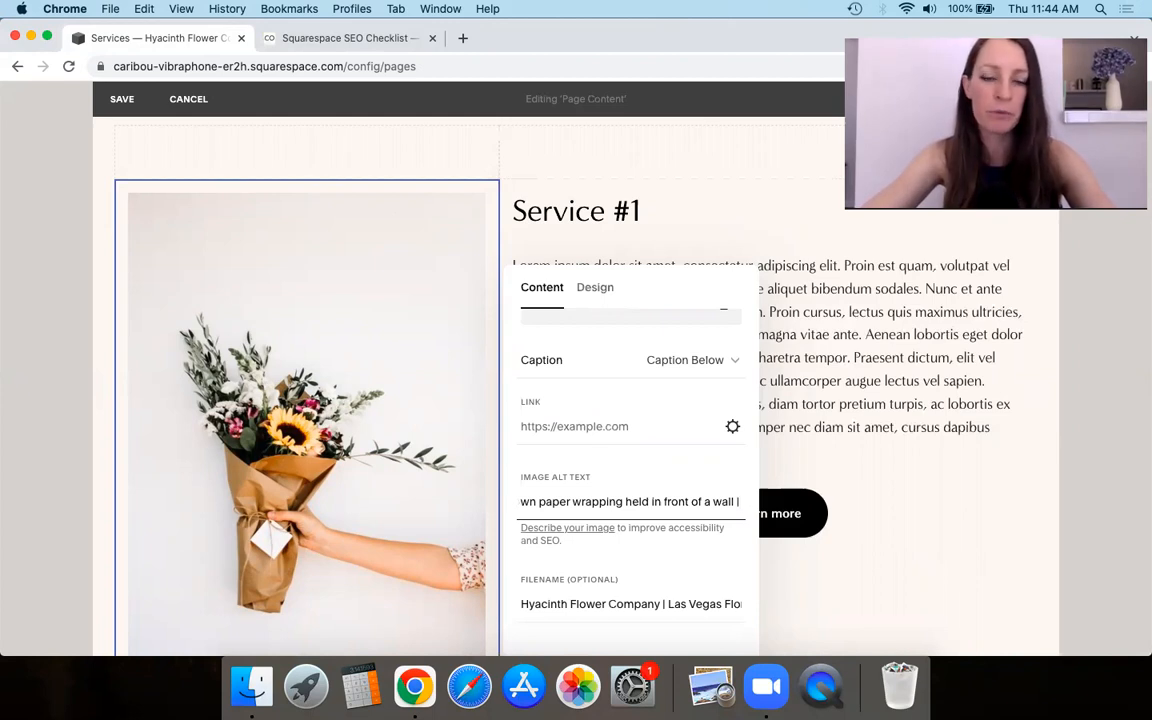
type(" Hy")
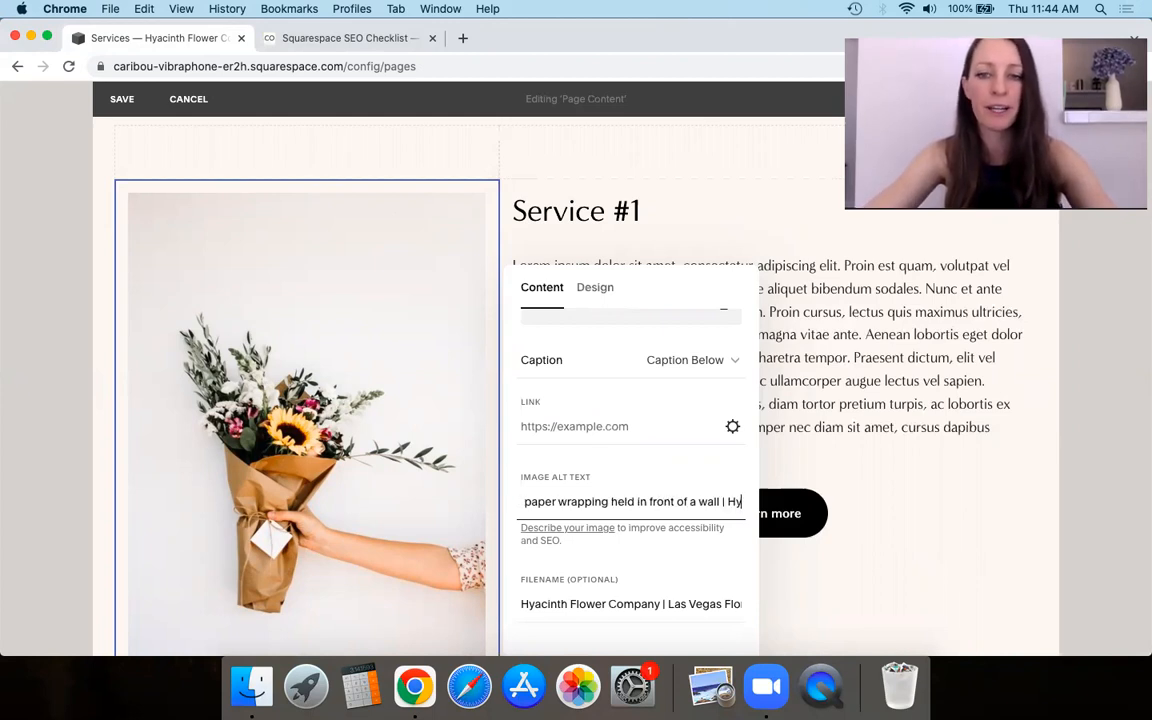
type("acinth Flo")
key("BackSpace")
key("BackSpace")
key("BackSpace")
key("BackSpace")
type("Floral Co")
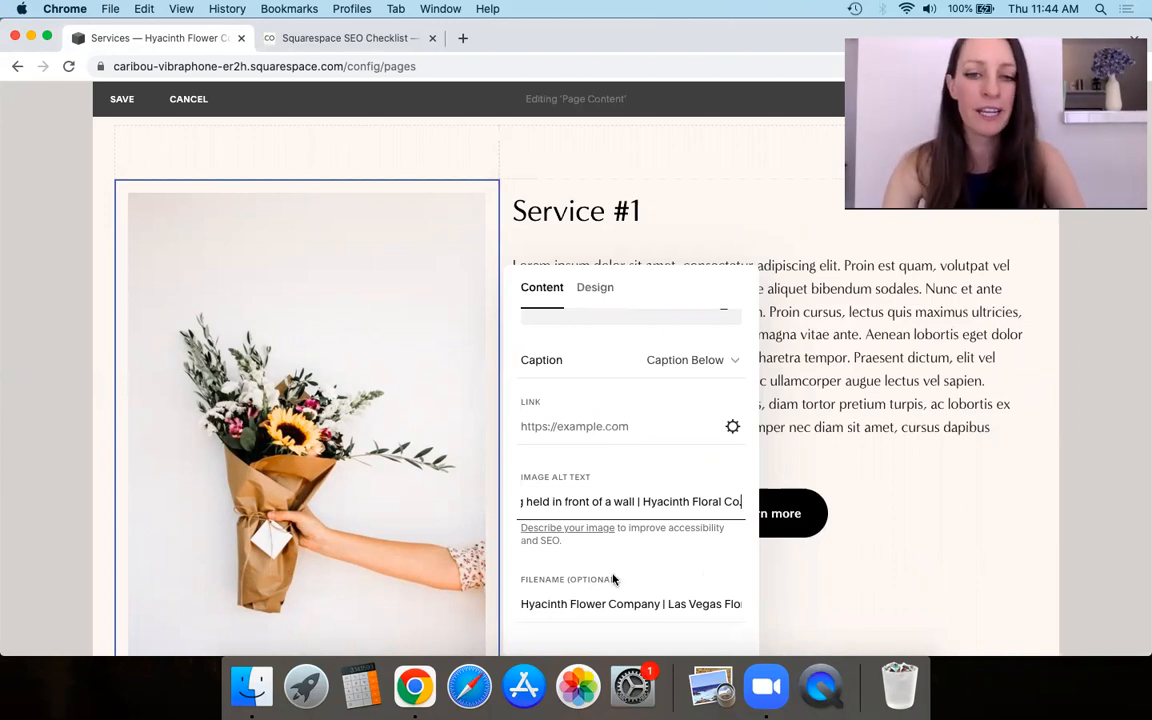
left_click(116, 98)
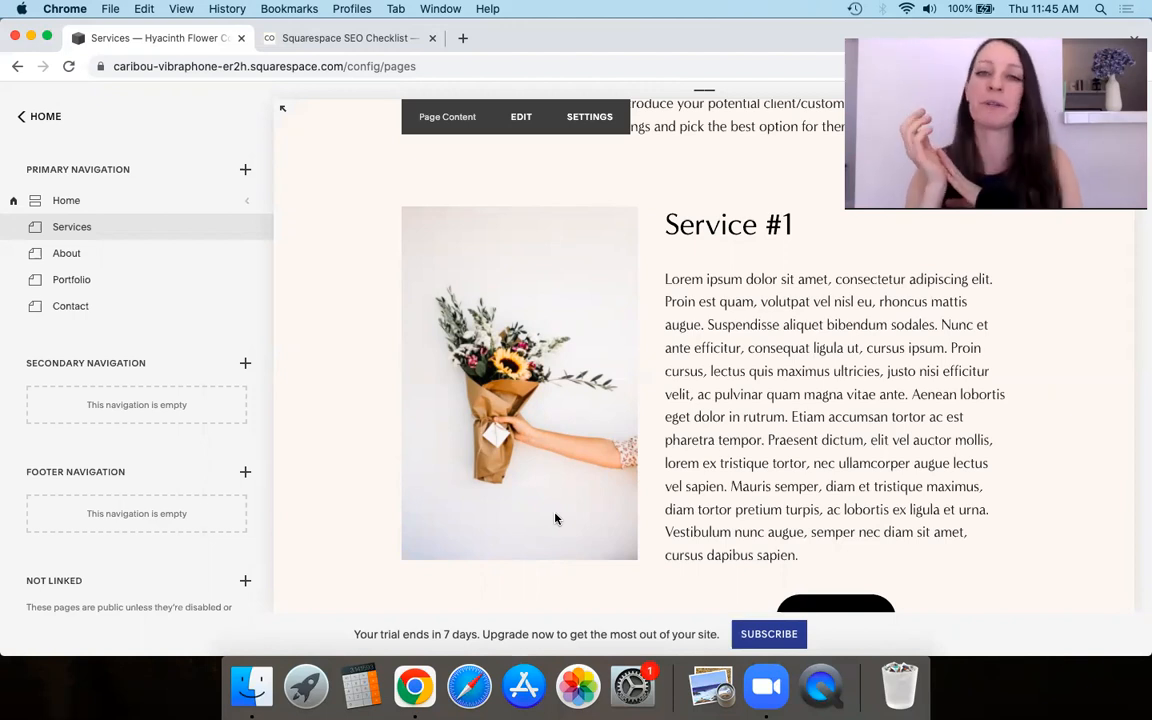
Step: Switch to Finder and widen and reposition the Desktop window to check the file sizes of the three bouquet images
left_click(252, 688)
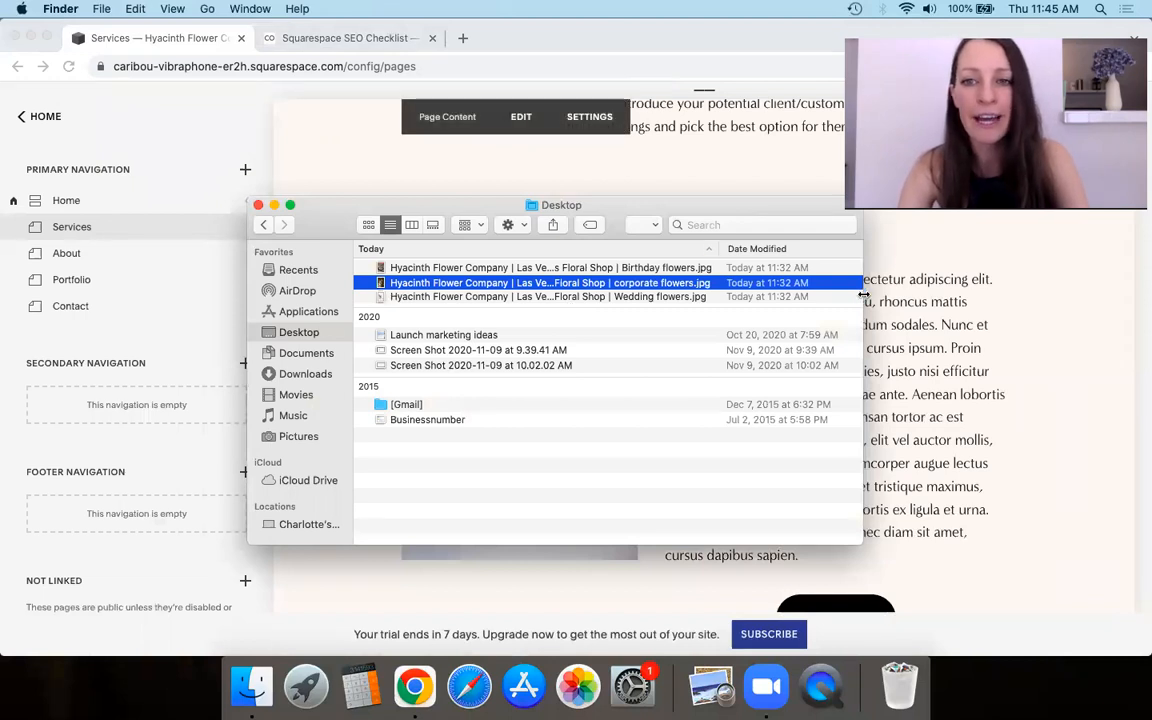
left_click_drag(863, 295, 1137, 295)
left_click_drag(761, 224, 517, 222)
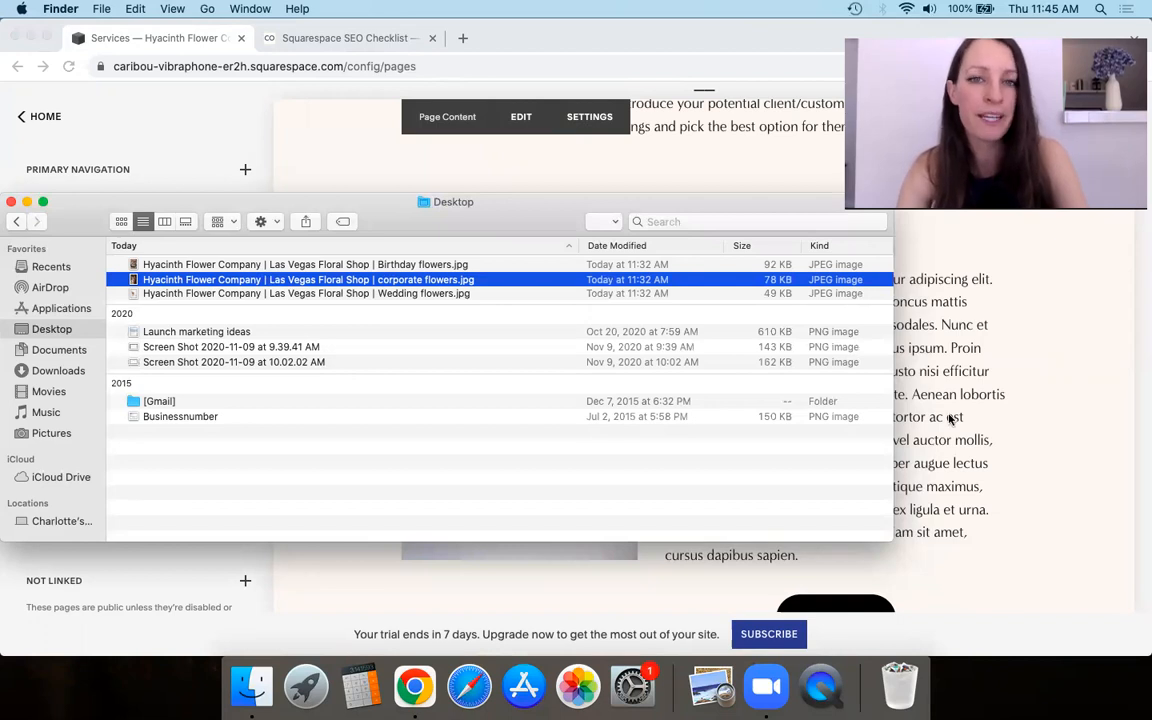
Step: Open tinypng.com in a new Chrome tab and compress "Hyacinth Flower Company | Las Vegas Floral Shop | corporate flowers.jpg" from the Desktop
left_click(466, 41)
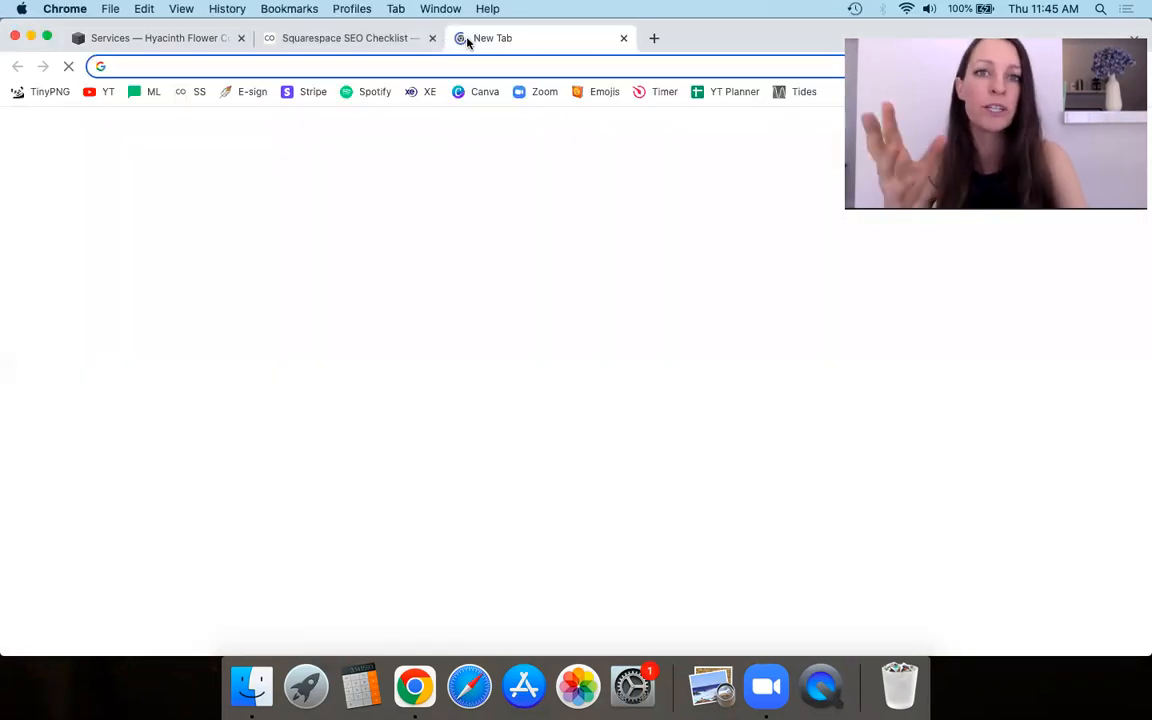
type("tin")
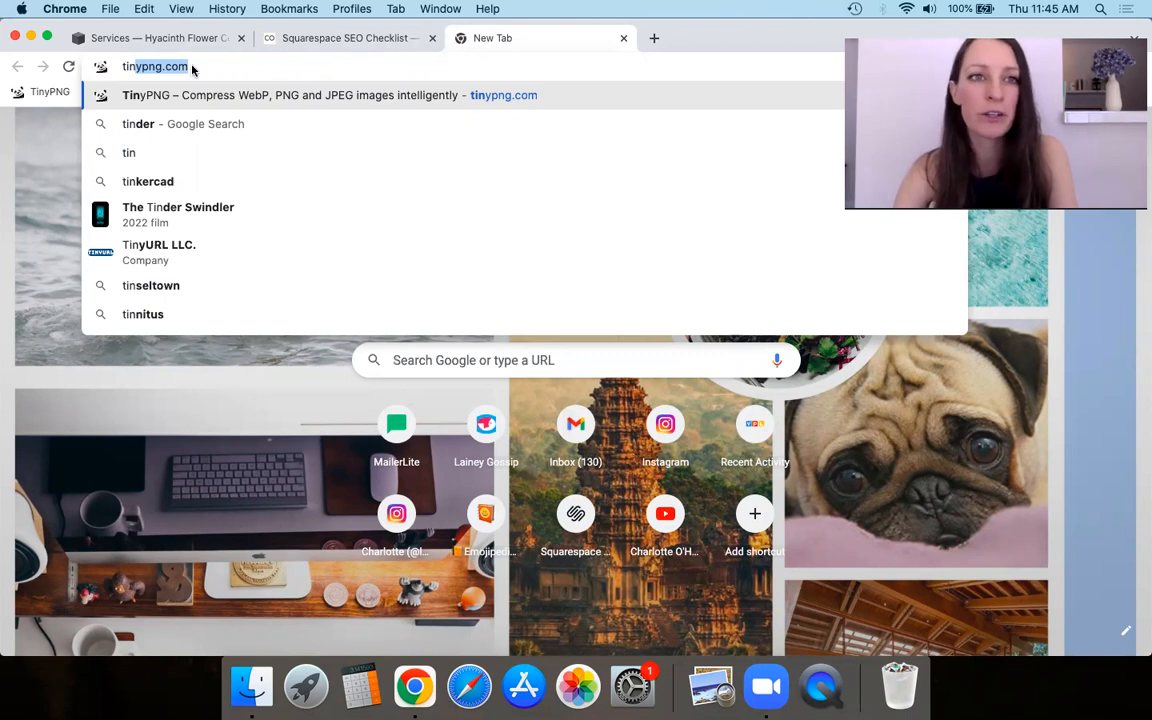
left_click(135, 91)
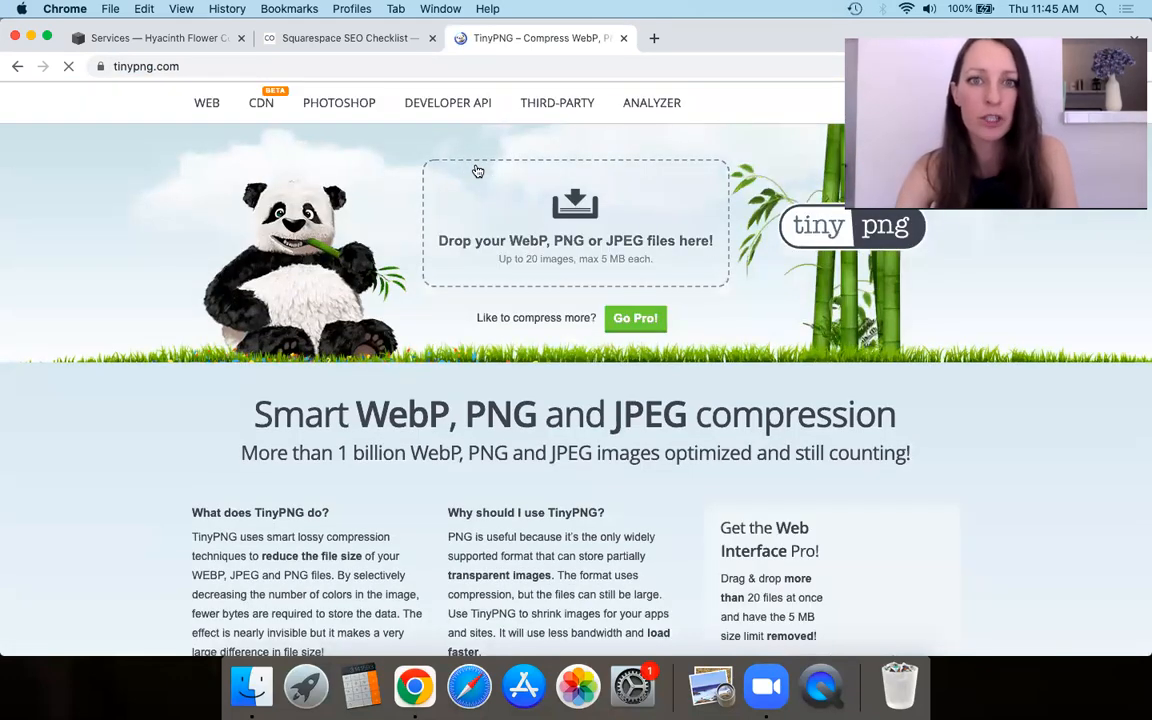
left_click(251, 686)
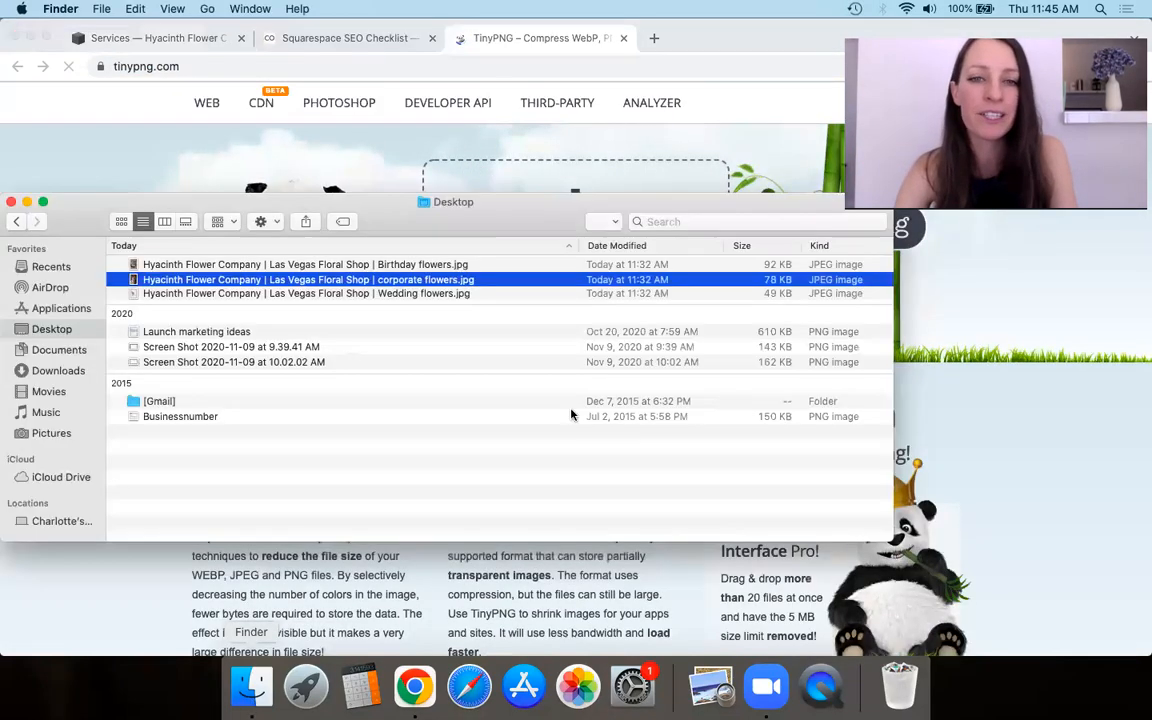
left_click_drag(419, 287, 567, 168)
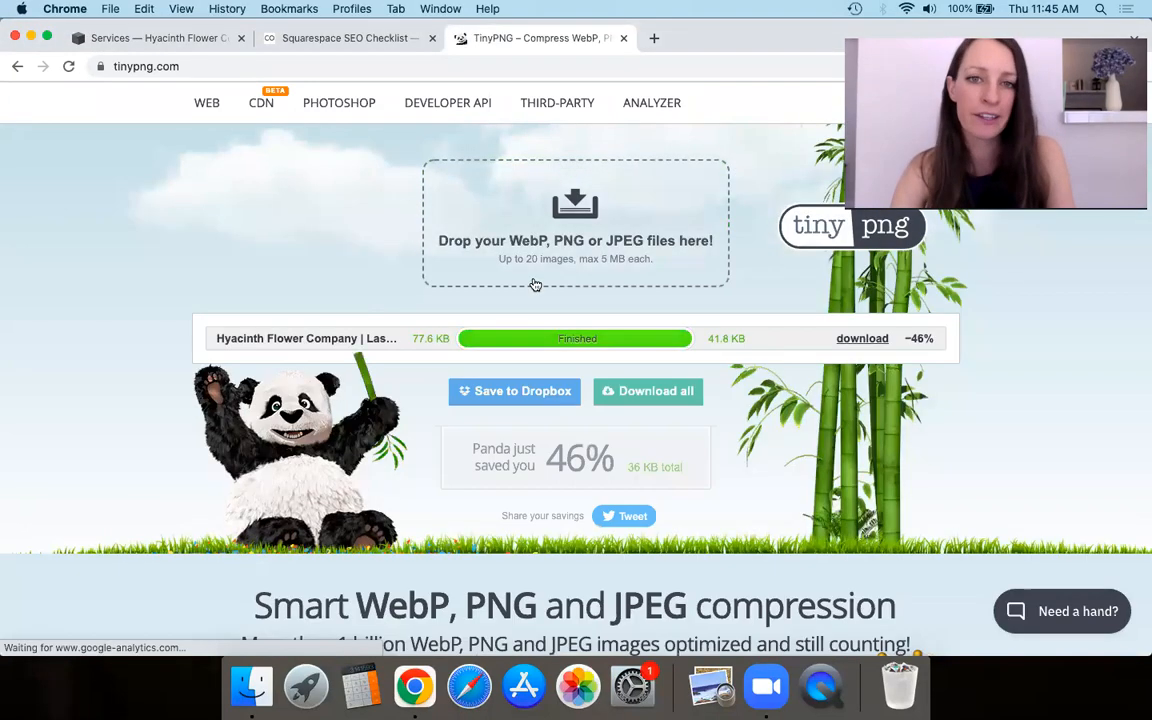